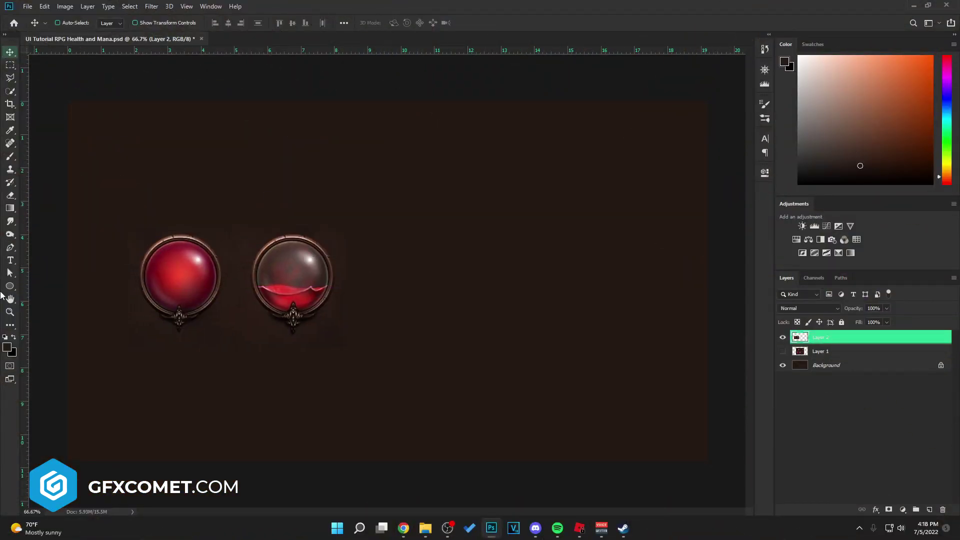
- Draw a circle right of the orbs and give it a near-black #111111 fill
right_click(9, 286)
click(100, 305)
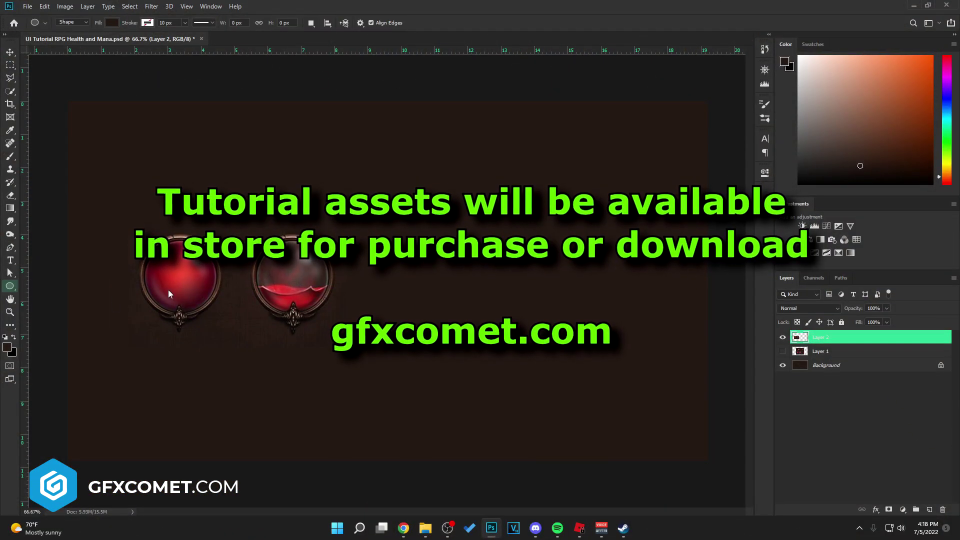
drag(533, 289, 583, 238)
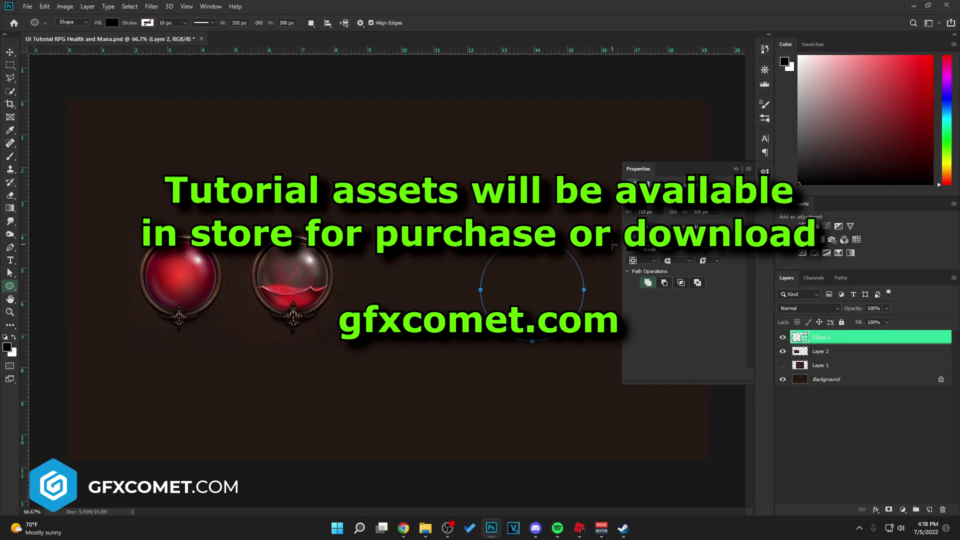
key(v)
click(764, 172)
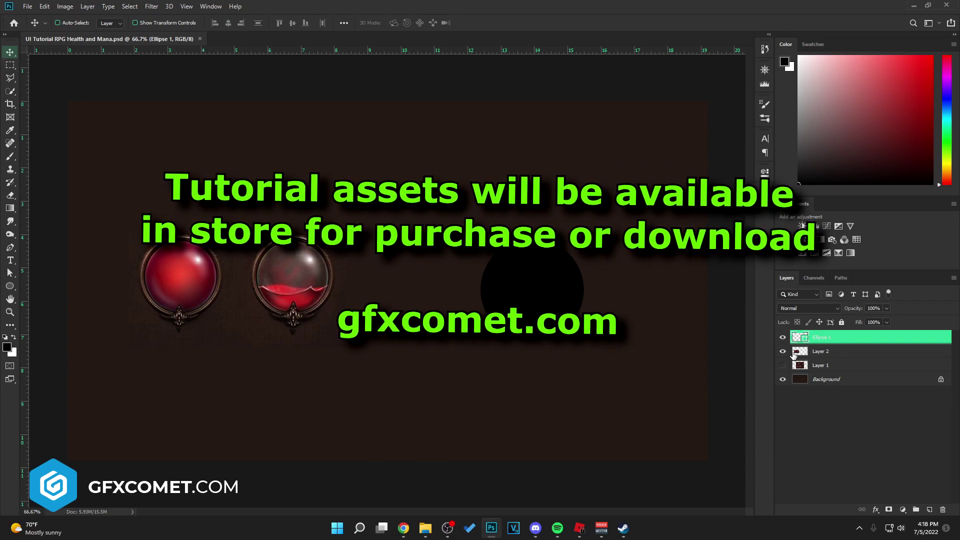
double_click(799, 337)
click(666, 363)
click(892, 240)
- Duplicate the disc and make the copy an unfilled circle with a white outline
key(ctrl+j)
key(u)
click(112, 22)
click(68, 42)
click(148, 23)
click(98, 75)
- Make the copy's white outline 20 px, aligned outside, and save the document
double_click(170, 24)
text(15)
key(Return)
text(20)
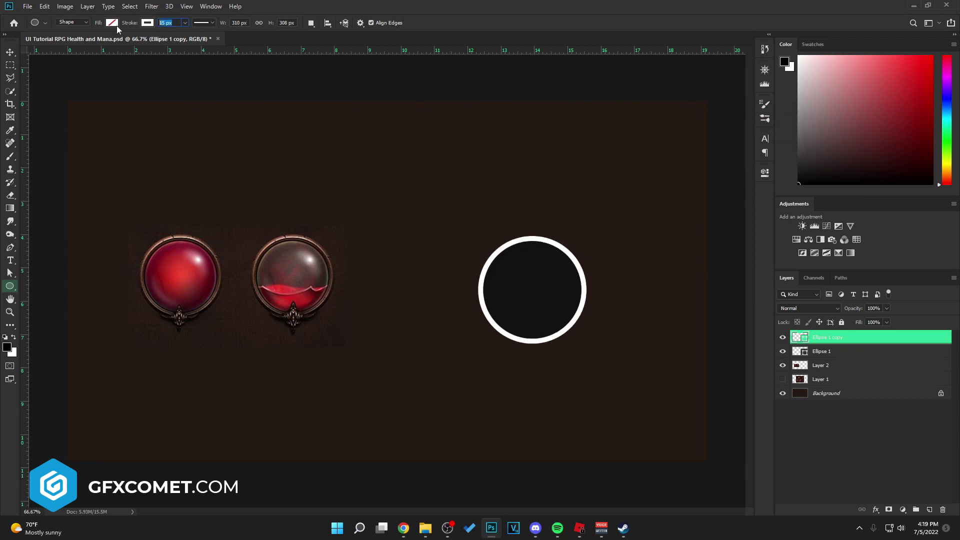
key(Return)
click(202, 23)
click(170, 128)
click(173, 151)
key(v)
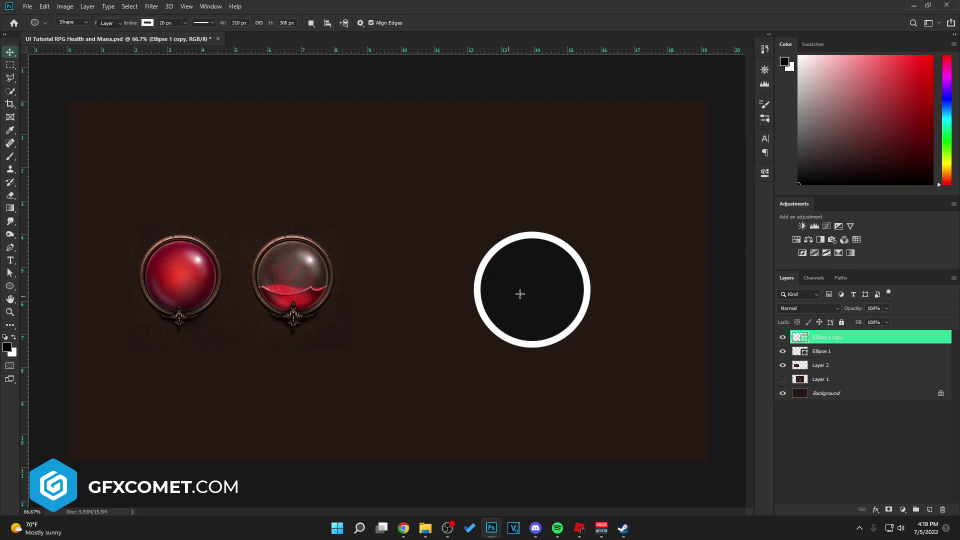
key(ctrl+s)
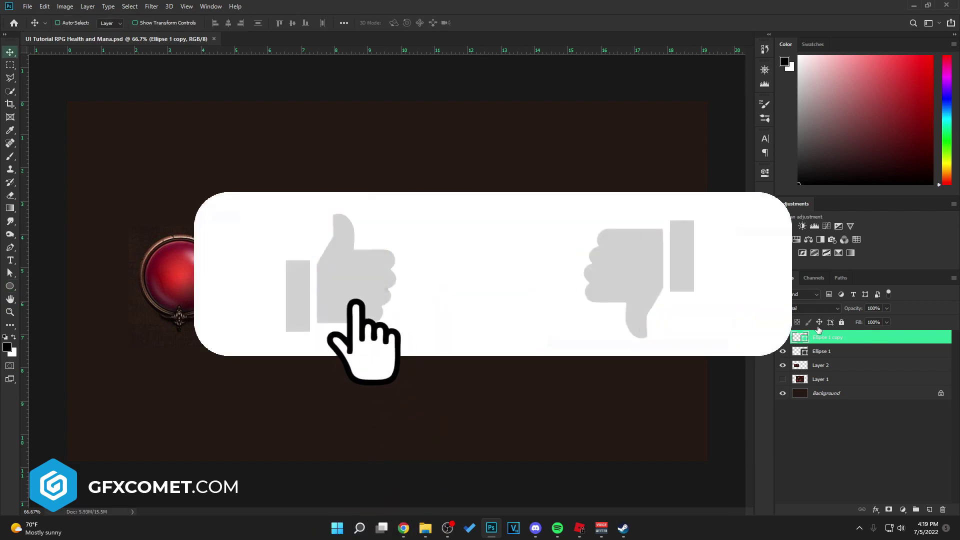
- Add a Color Overlay to the ring copy using a copper tone sampled from the orb frame
double_click(855, 337)
click(613, 224)
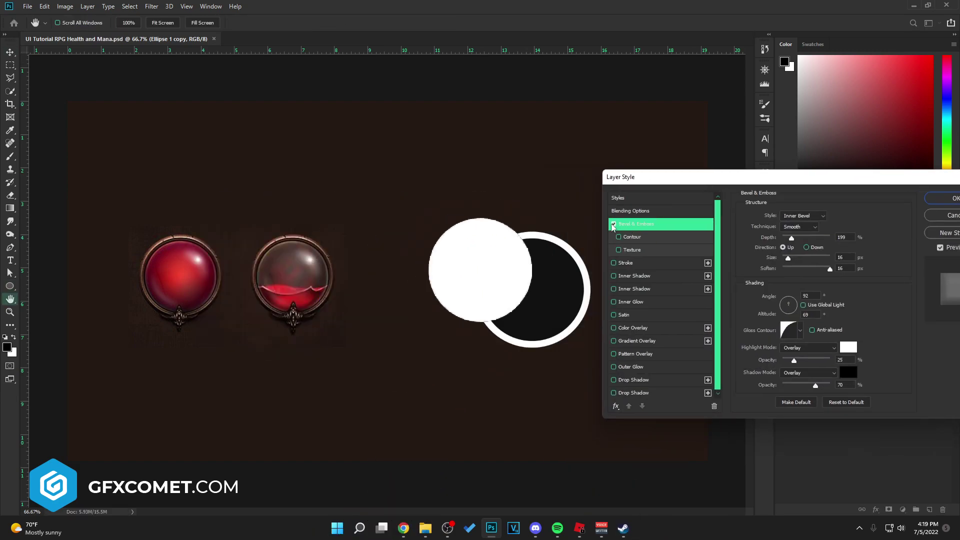
click(632, 327)
click(844, 214)
click(197, 234)
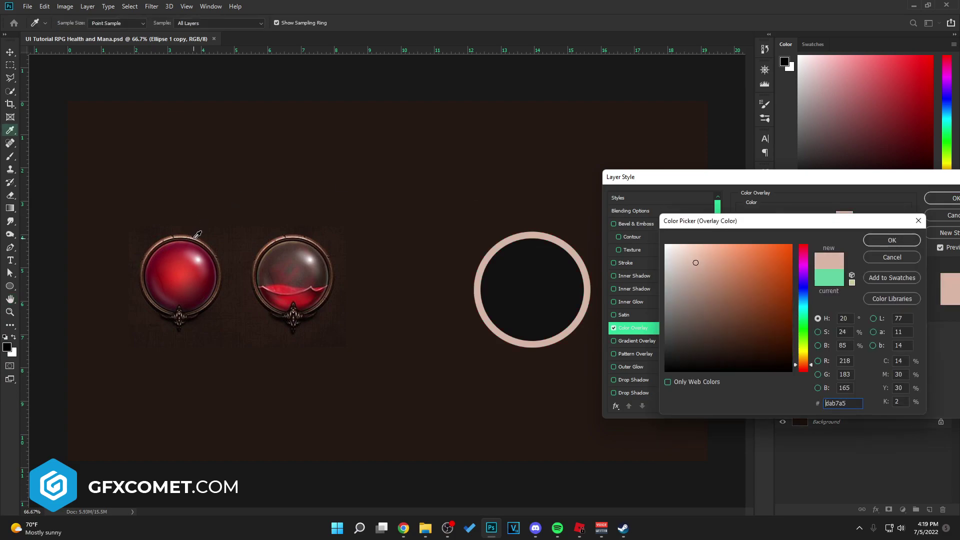
click(703, 272)
click(892, 240)
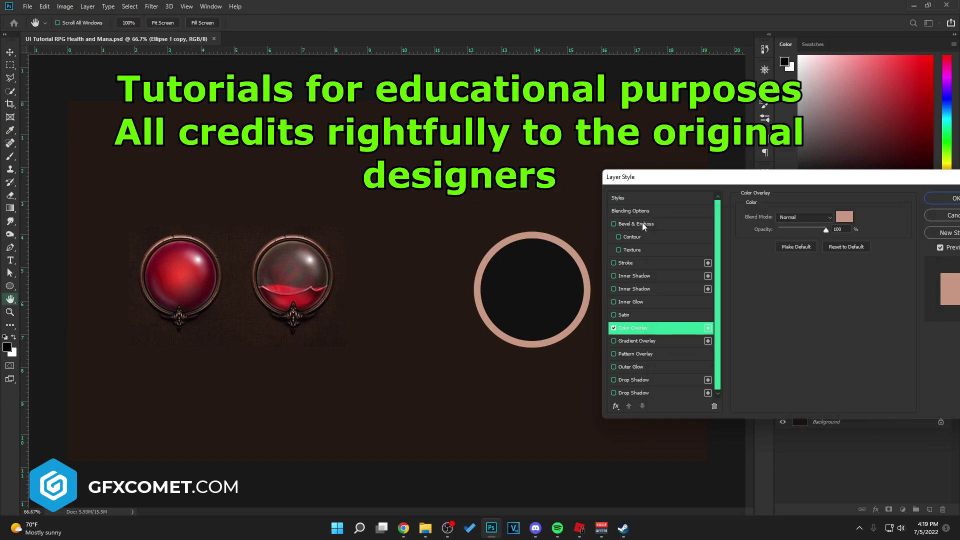
- Add Bevel & Emboss with deeper depth, stronger highlight, weaker shadow, larger size and a custom gloss contour
click(635, 223)
mouse_move(799, 256)
mouse_down()
mouse_move(783, 258)
mouse_move(791, 260)
mouse_up()
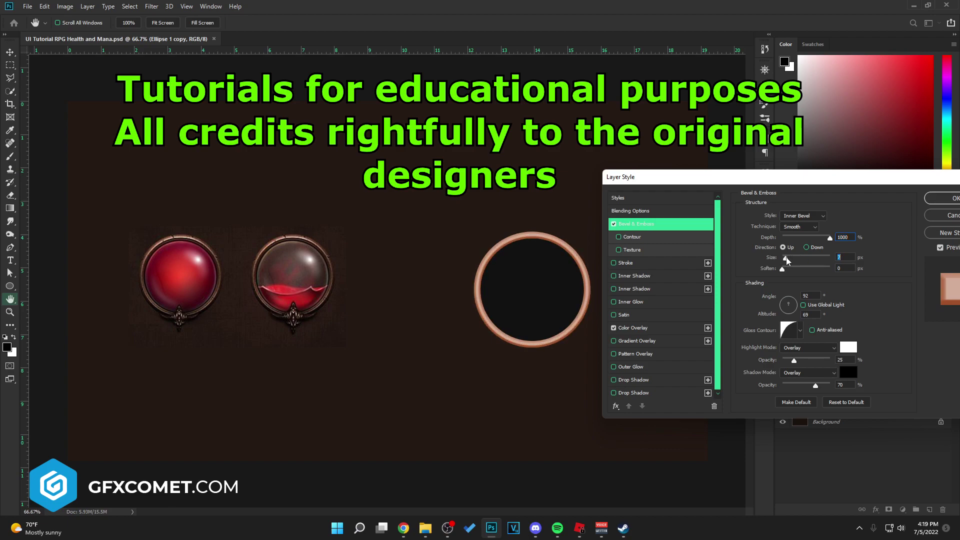
click(805, 359)
drag(816, 385, 808, 385)
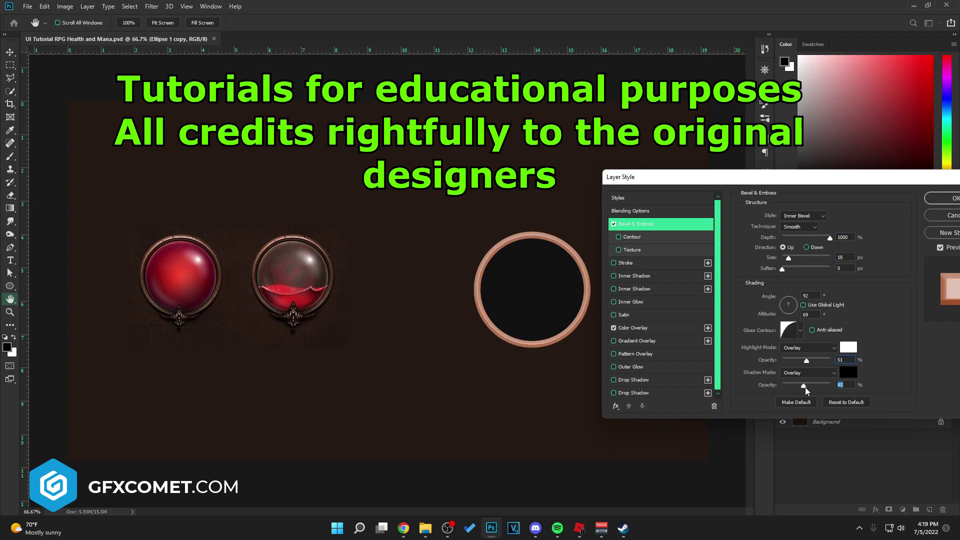
click(799, 330)
click(755, 370)
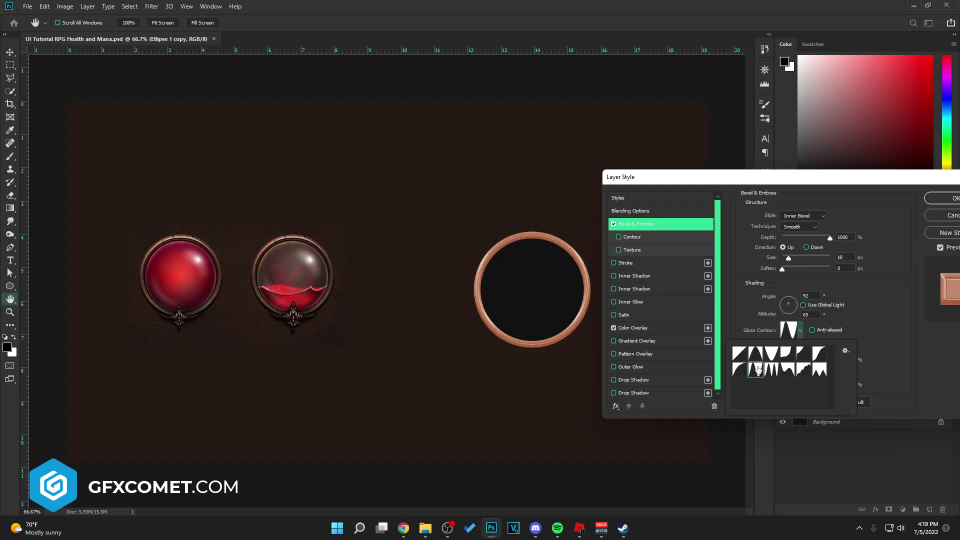
click(771, 370)
click(810, 370)
click(814, 355)
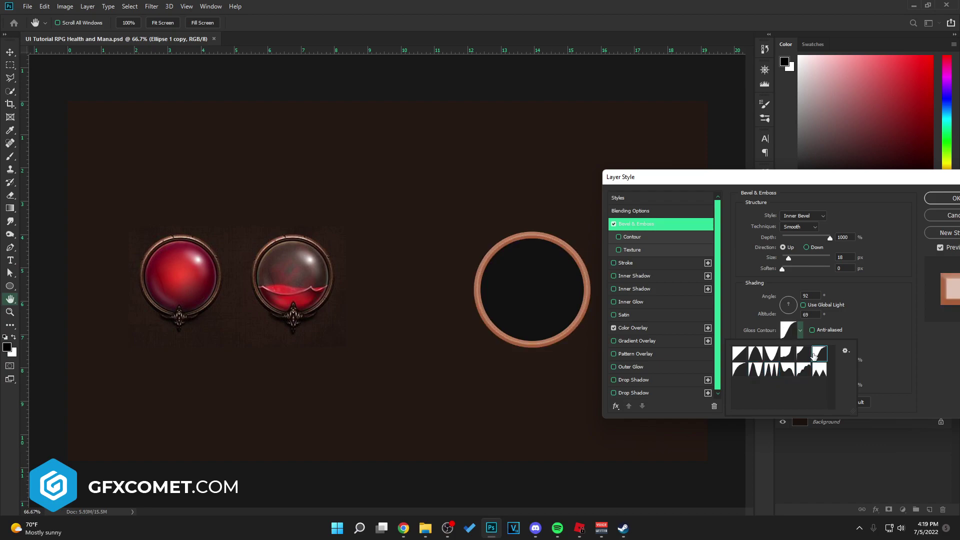
click(895, 353)
drag(788, 258, 793, 259)
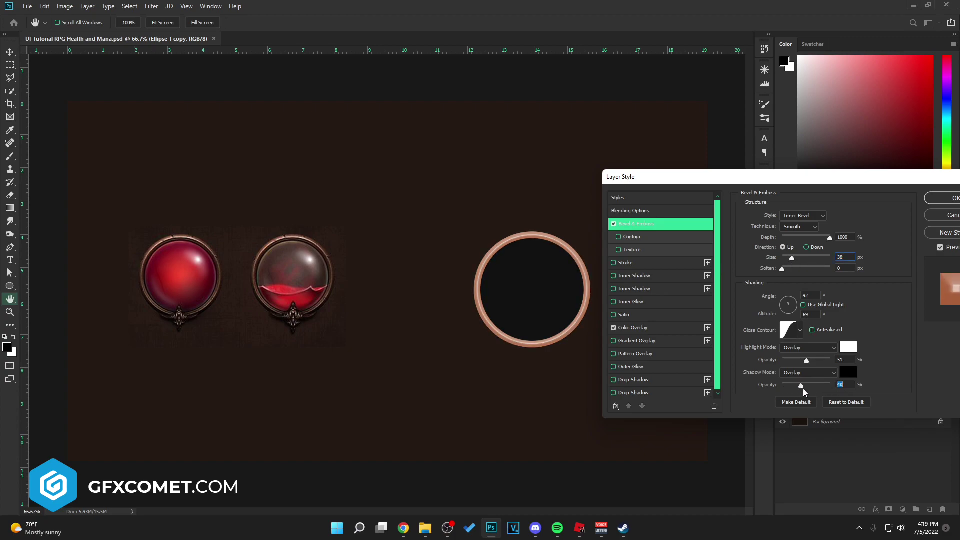
- Change the overlay colour to a brown sampled from the health orb frame
click(634, 328)
click(844, 214)
click(147, 283)
click(147, 281)
click(146, 282)
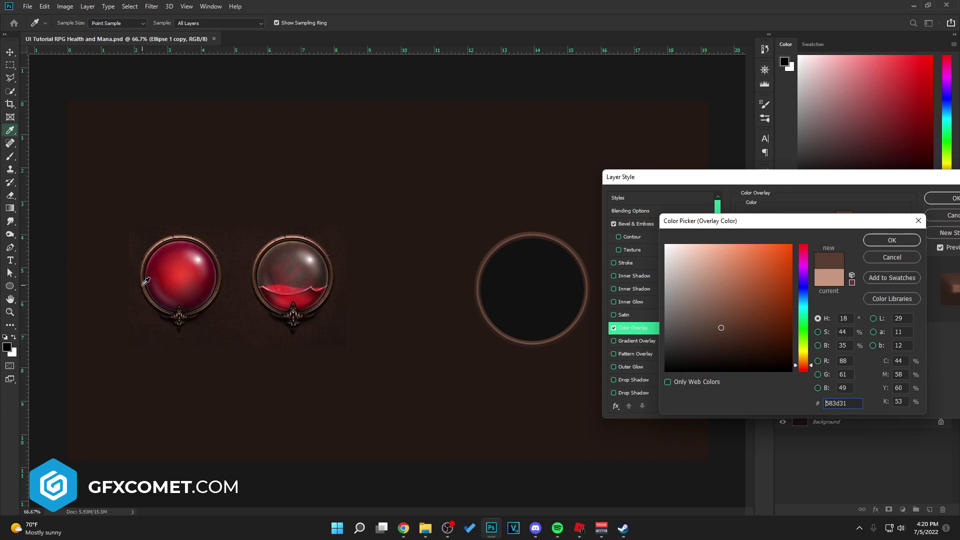
click(892, 240)
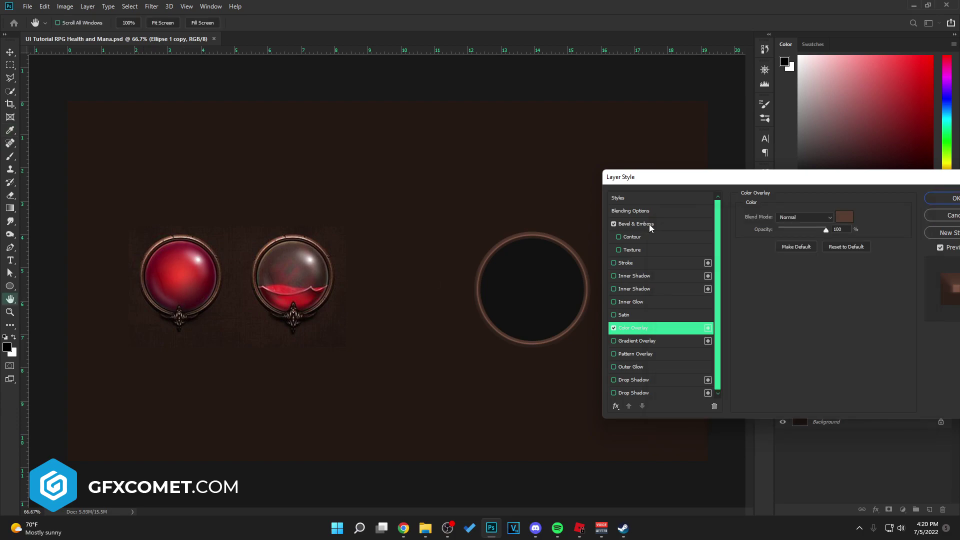
- Set the bevel technique to Chisel Hard with a smaller size, and enable Inner Shadow
click(636, 224)
click(802, 215)
click(799, 244)
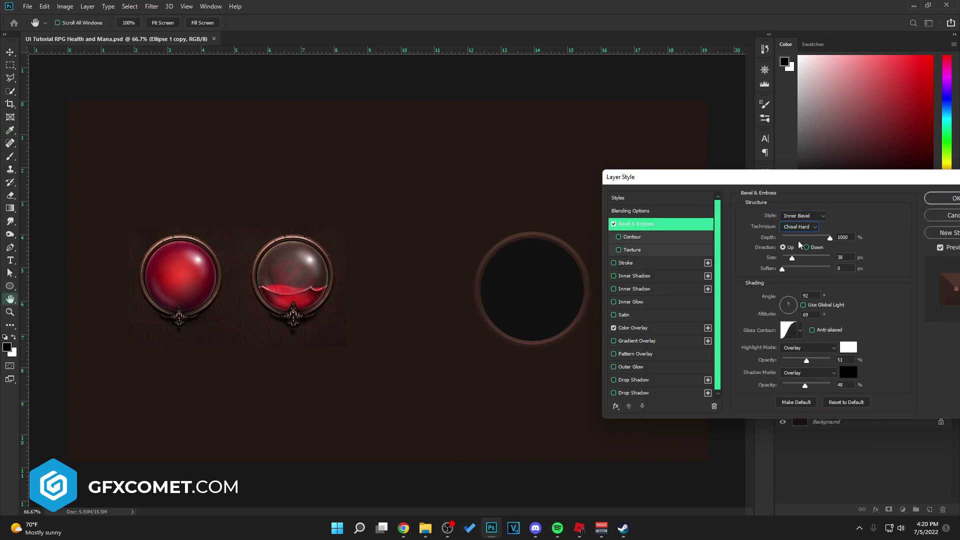
drag(803, 259, 787, 260)
click(634, 275)
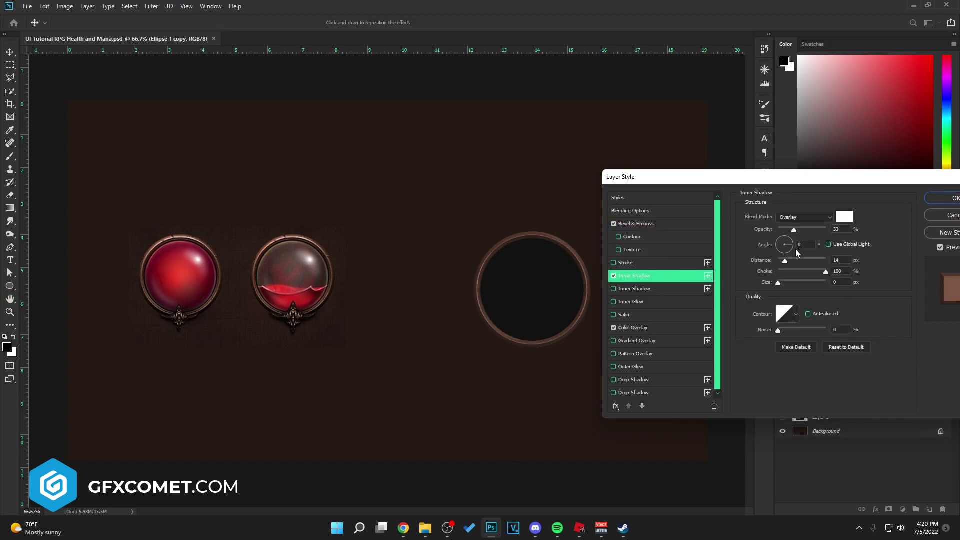
- Aim the first inner shadow at 90° with less distance and opacity; add a second zero-size inner shadow
click(784, 241)
mouse_move(784, 242)
mouse_down()
mouse_move(784, 284)
mouse_move(783, 262)
mouse_up()
mouse_move(825, 229)
mouse_down()
mouse_move(801, 230)
mouse_move(808, 232)
mouse_up()
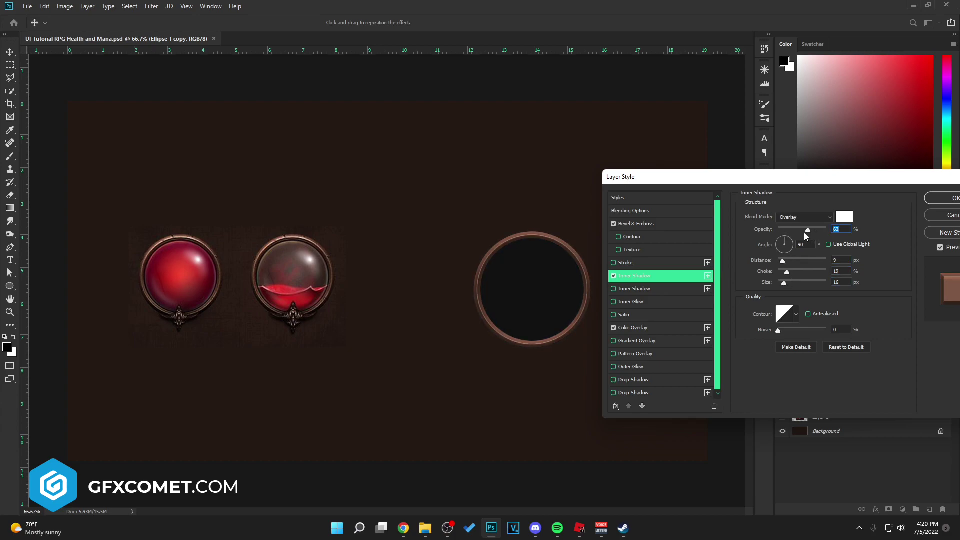
click(643, 289)
drag(778, 261, 800, 230)
mouse_move(794, 284)
mouse_down()
mouse_move(778, 283)
mouse_move(782, 259)
mouse_up()
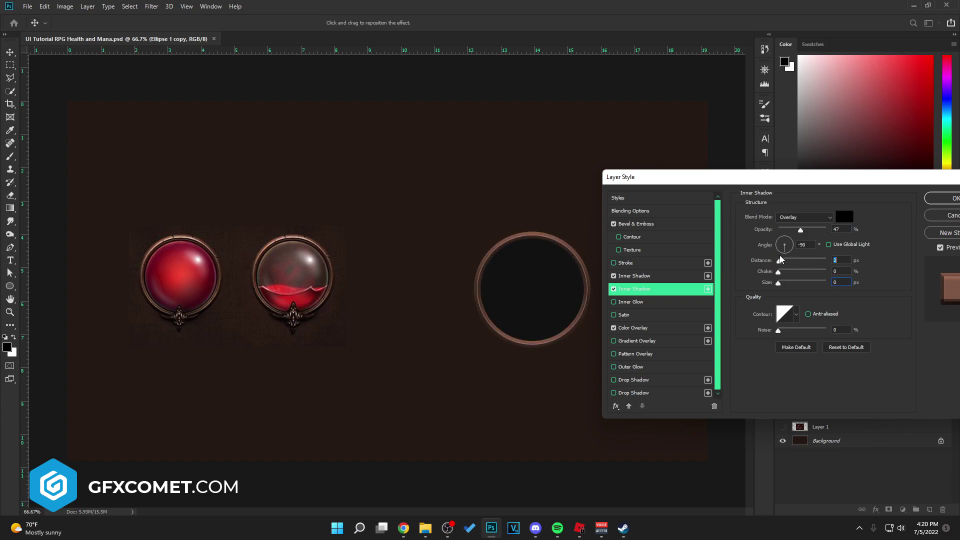
- Add a white Satin at angle 0 with tuned distance, size and opacity, and apply the style
click(645, 315)
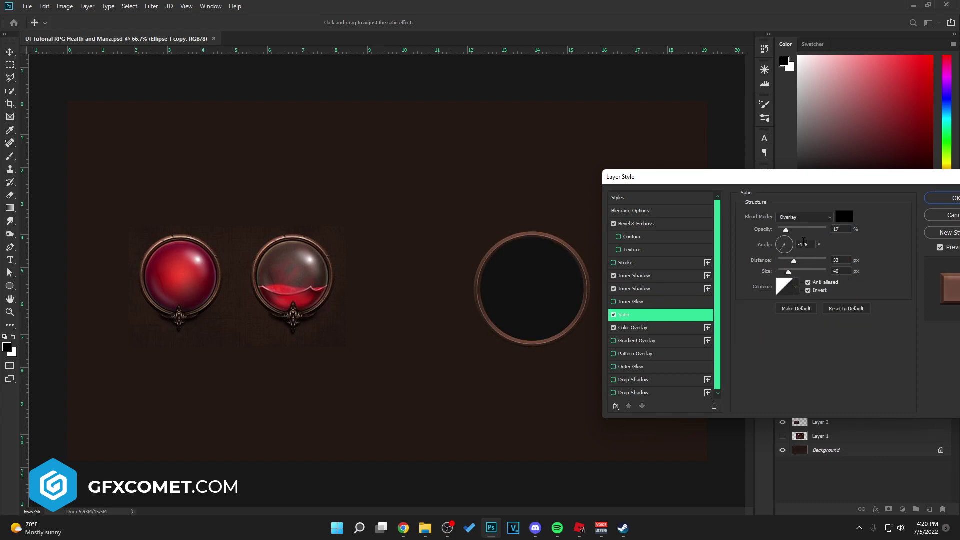
click(843, 217)
click(666, 245)
click(918, 245)
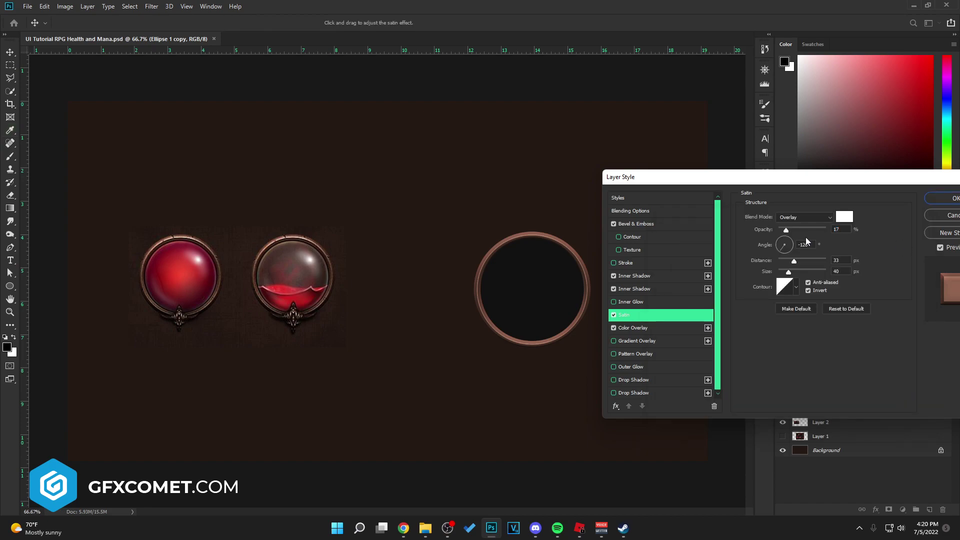
drag(791, 227, 806, 230)
drag(783, 259, 793, 271)
click(785, 254)
mouse_move(824, 260)
mouse_down()
mouse_move(790, 272)
mouse_move(789, 245)
mouse_move(817, 260)
mouse_move(792, 272)
mouse_move(773, 262)
mouse_move(791, 260)
mouse_move(772, 274)
mouse_move(786, 272)
mouse_up()
click(793, 245)
mouse_move(806, 230)
mouse_down()
mouse_move(772, 230)
mouse_move(806, 234)
mouse_move(777, 241)
mouse_move(797, 238)
mouse_up()
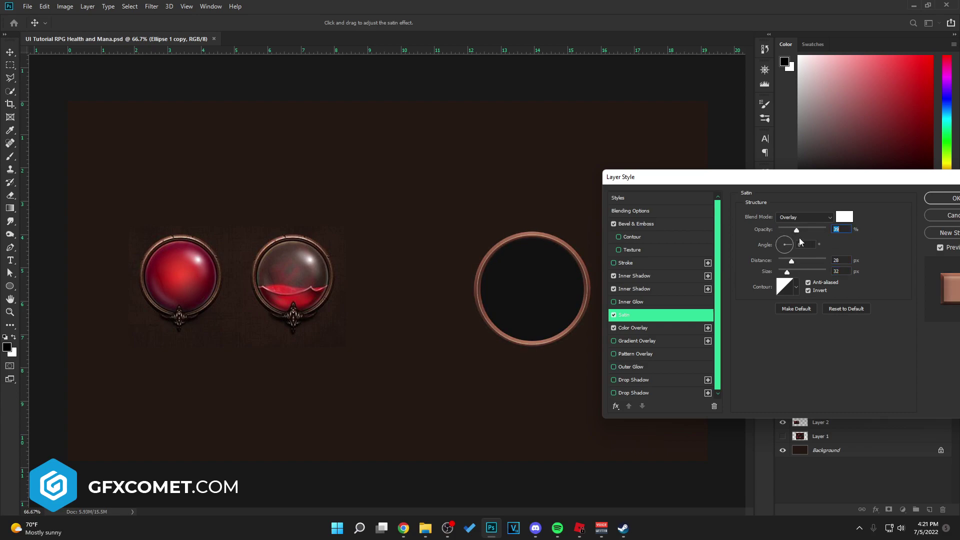
click(945, 201)
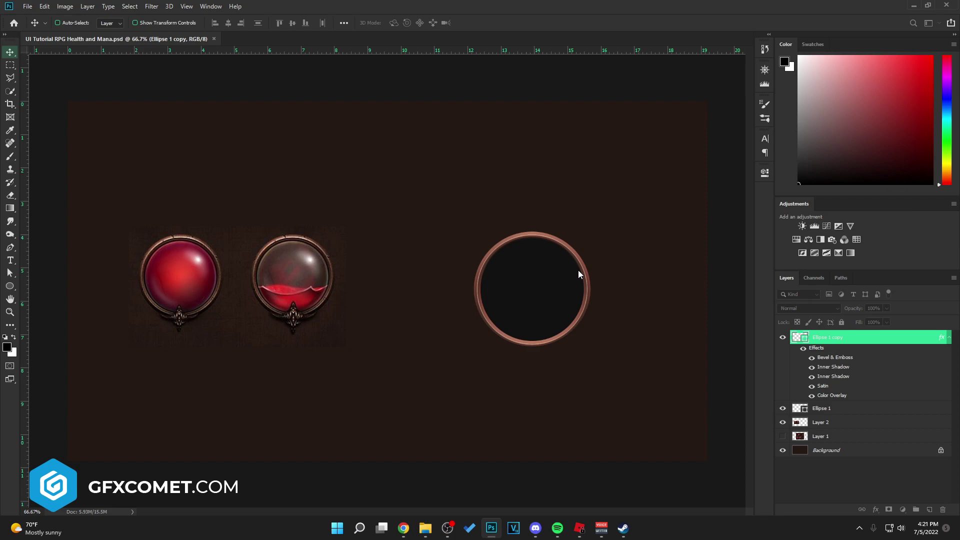
- Hide the dark disc layer and bring the orbs and copper ring into view
click(948, 338)
click(820, 351)
click(783, 351)
key(ctrl+plus)
drag(142, 333, 387, 303)
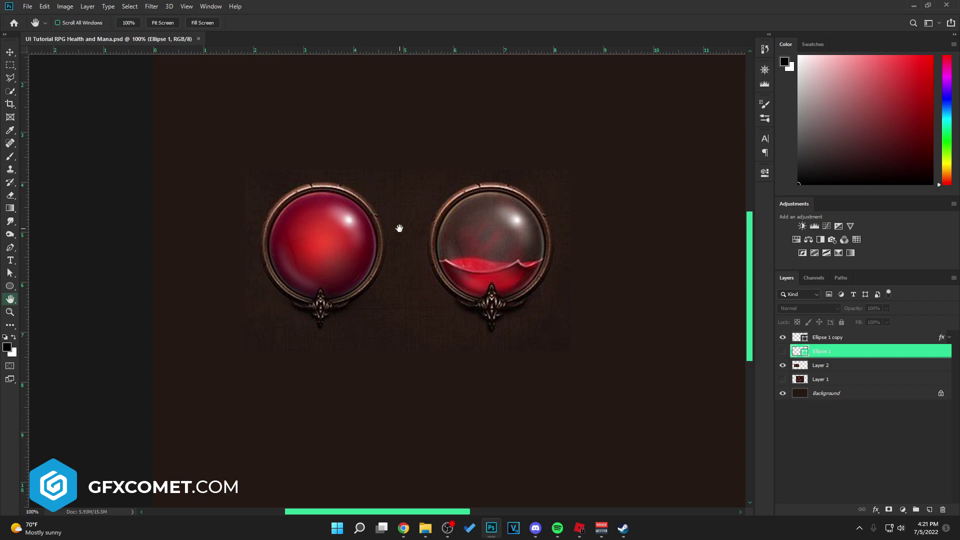
drag(396, 228, 62, 227)
- Duplicate the copper ring and enlarge the copy to about 105% from its centre
key(ctrl+j)
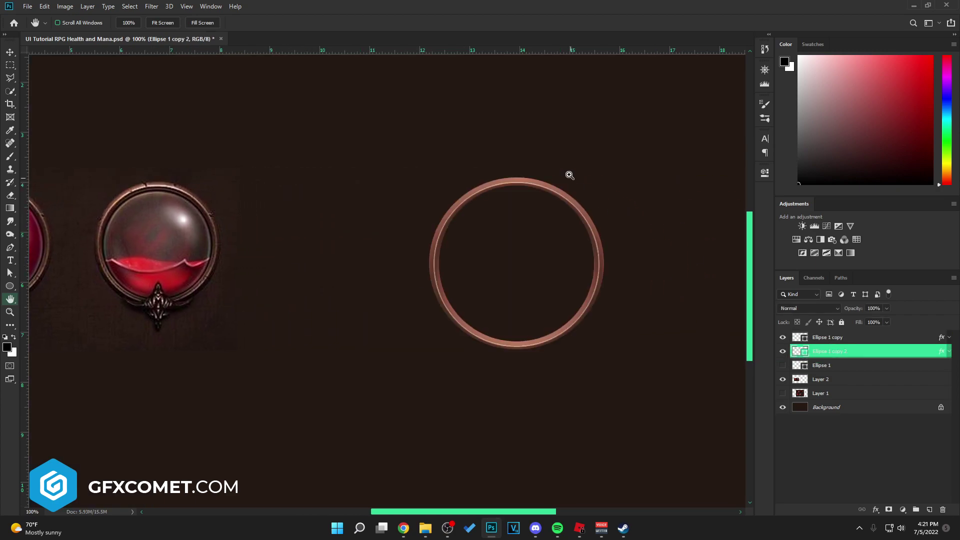
key(ctrl+t)
drag(604, 178, 609, 173)
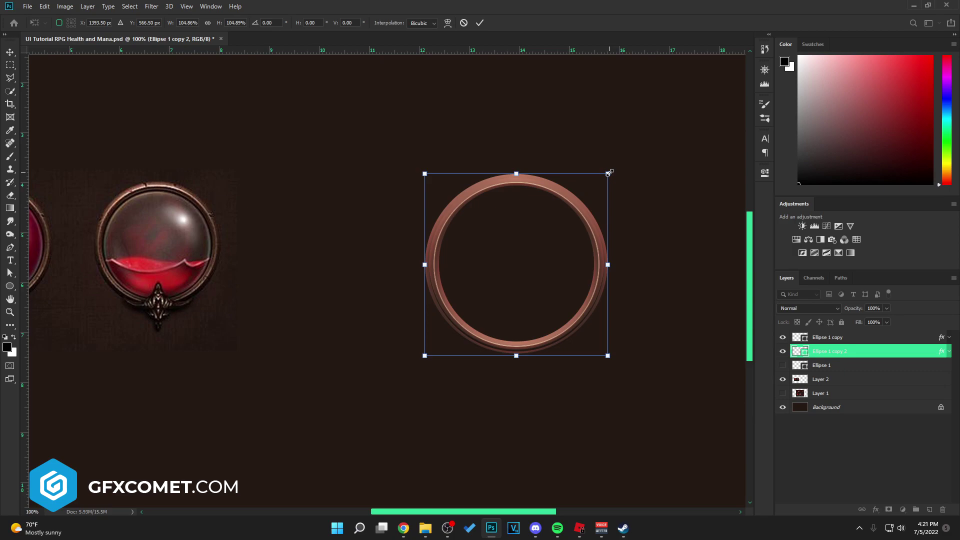
key(Return)
- Change the duplicate ring's Color Overlay to a very dark brown
double_click(876, 350)
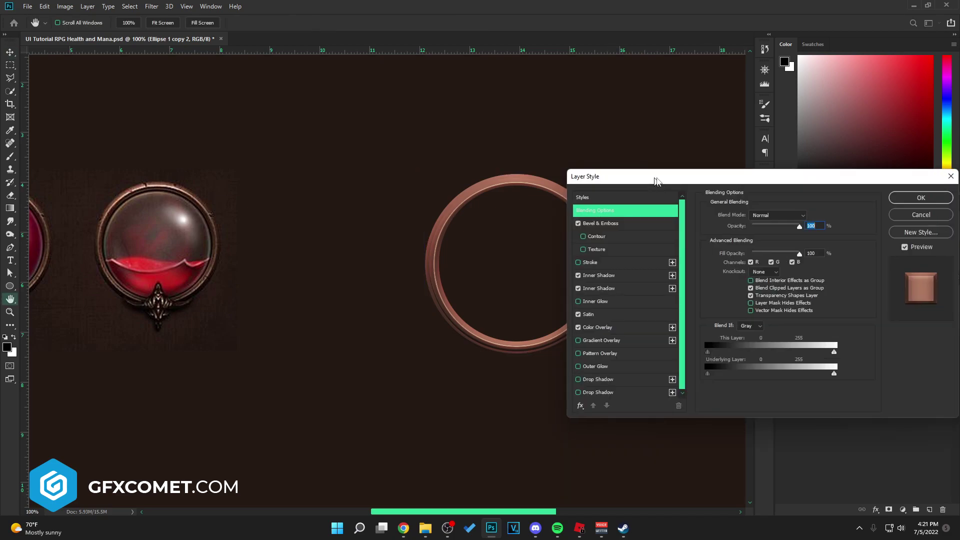
click(644, 322)
click(851, 213)
drag(739, 353, 746, 355)
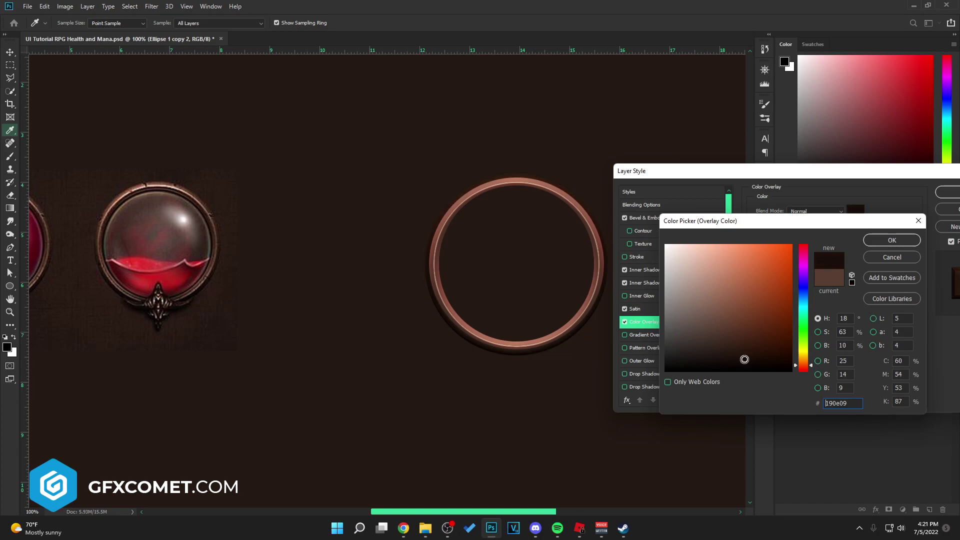
click(731, 352)
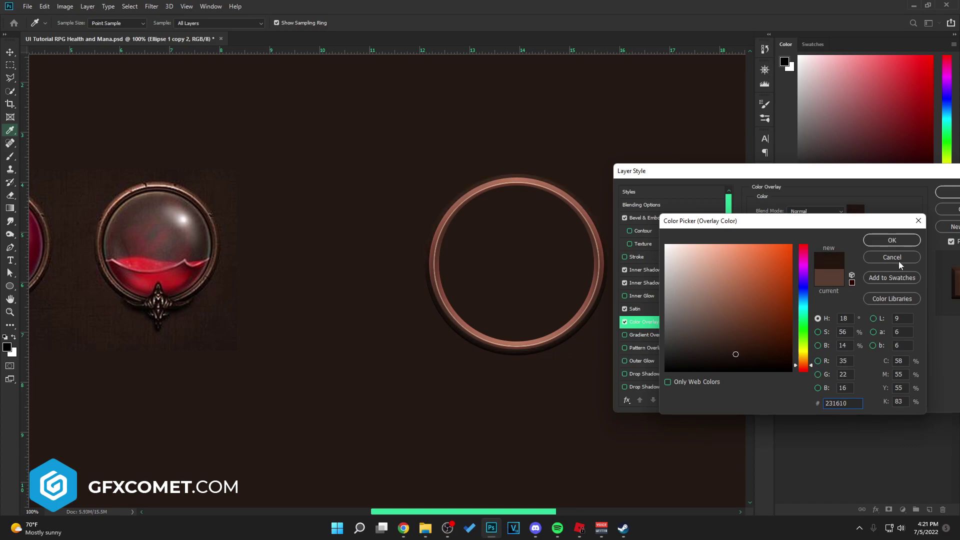
click(892, 239)
- Disable the first inner shadow and tweak the bevel: 21 px size, full highlight, 292% depth, flipped lighting
click(625, 270)
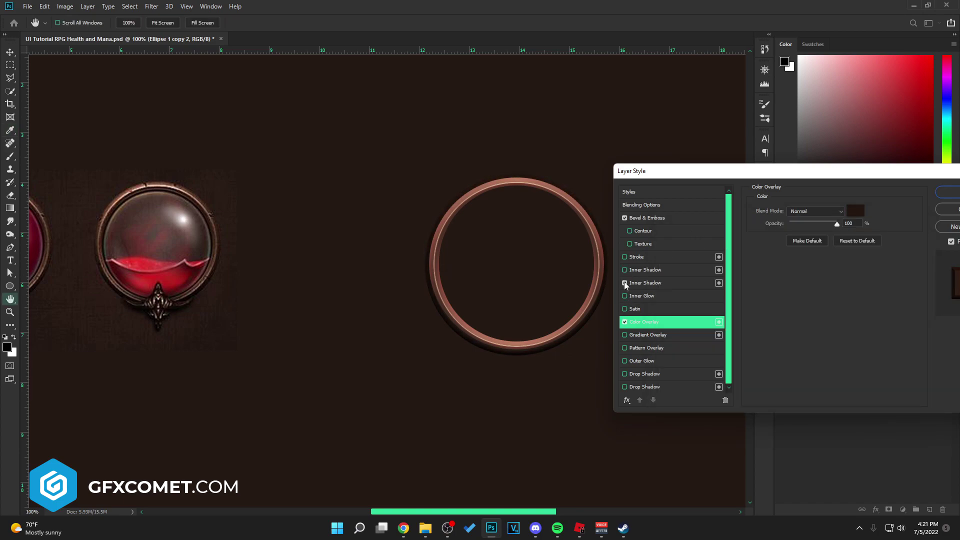
click(650, 218)
mouse_move(802, 253)
mouse_down()
mouse_move(787, 253)
mouse_move(797, 254)
mouse_up()
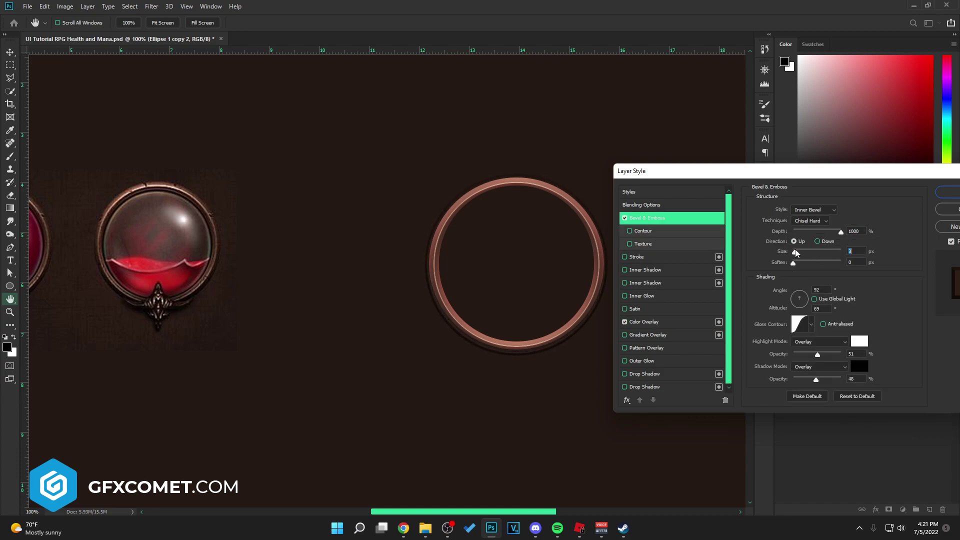
drag(817, 354, 844, 354)
text(82)
drag(803, 303, 802, 307)
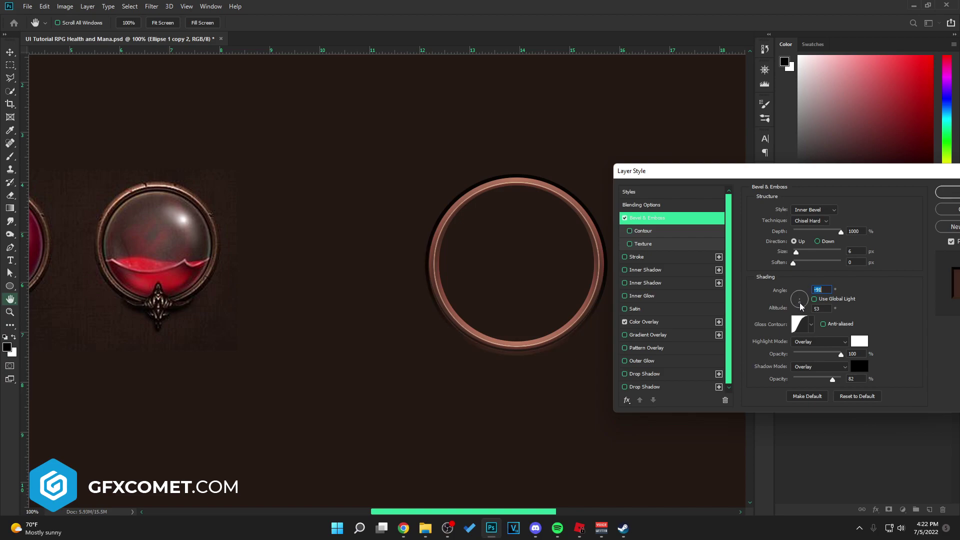
drag(795, 251, 793, 252)
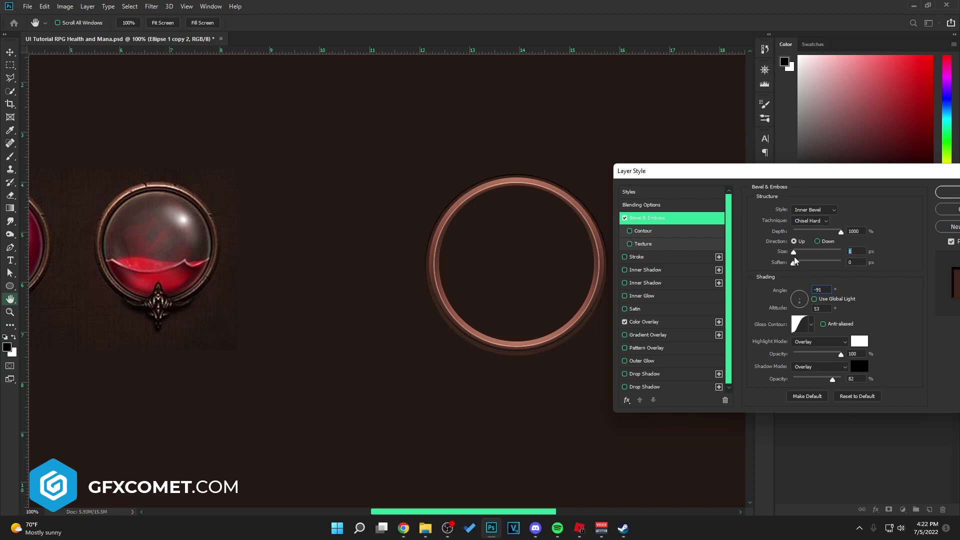
drag(793, 252, 800, 252)
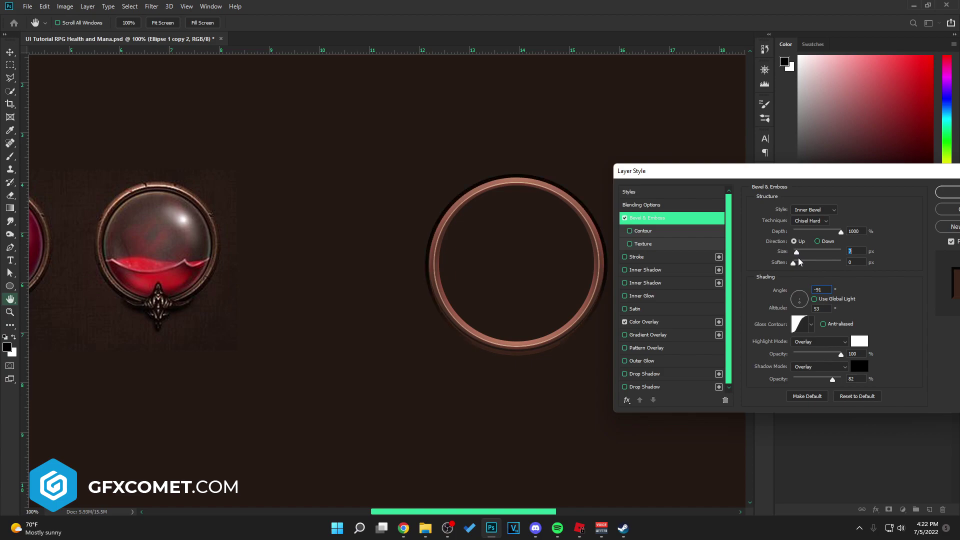
click(800, 300)
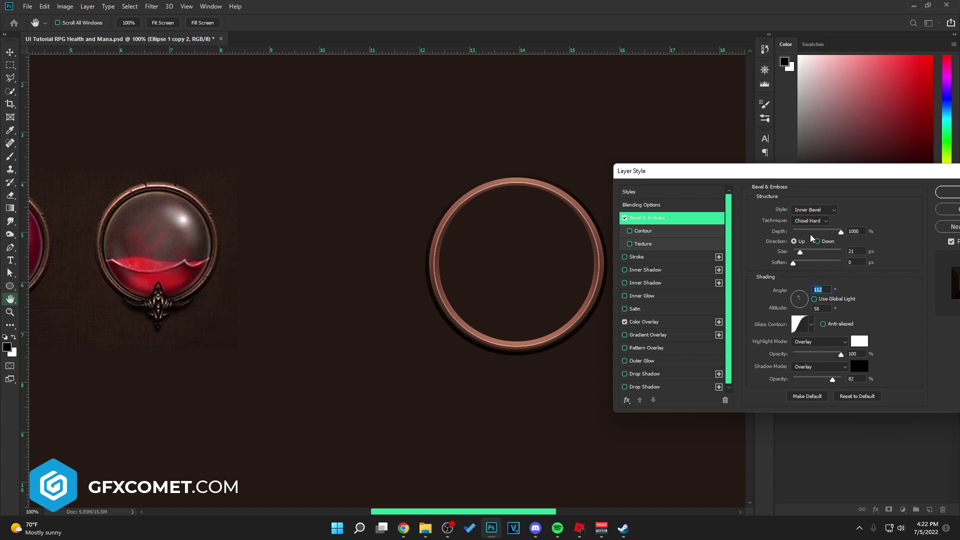
drag(810, 232, 807, 232)
- Turn off Bevel & Emboss, apply the style, and select the Ellipse 1 layer
key(ctrl+minus)
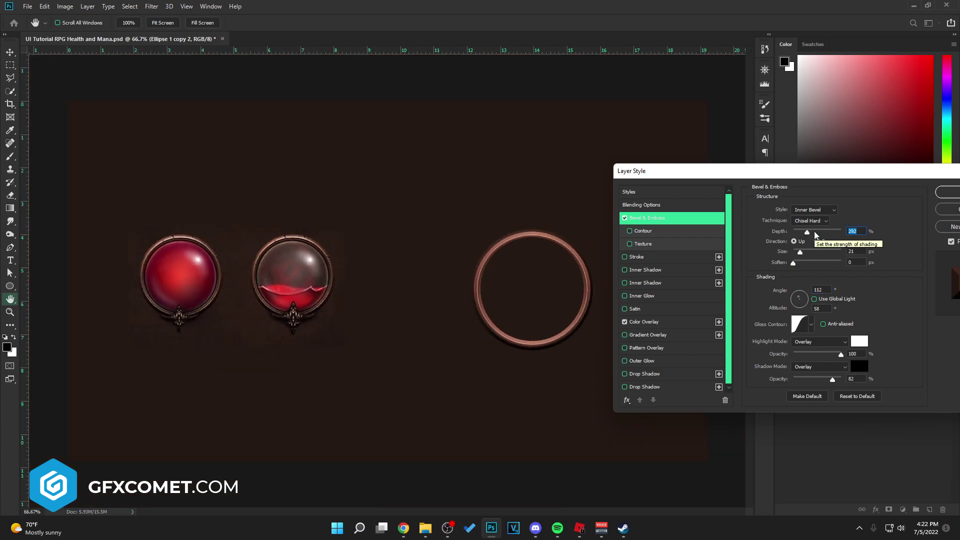
click(625, 218)
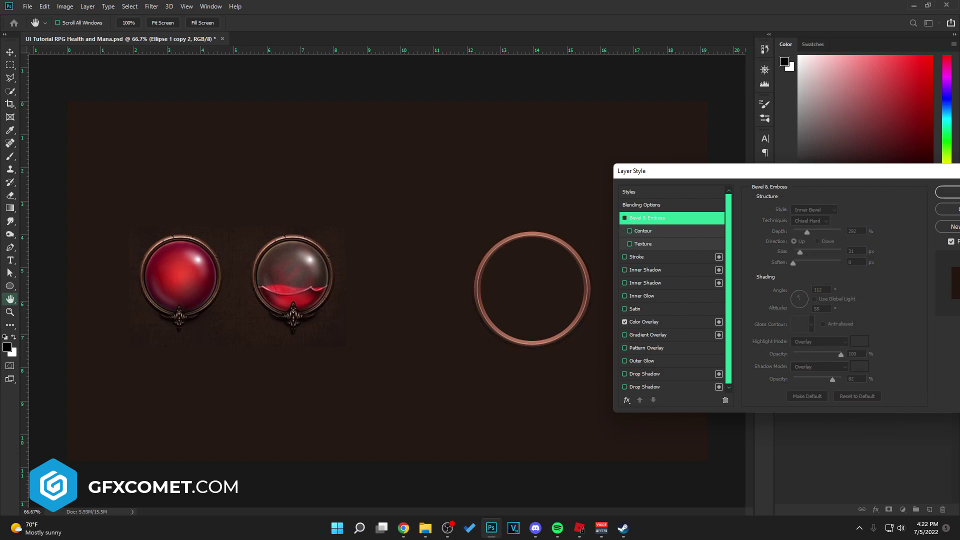
click(953, 194)
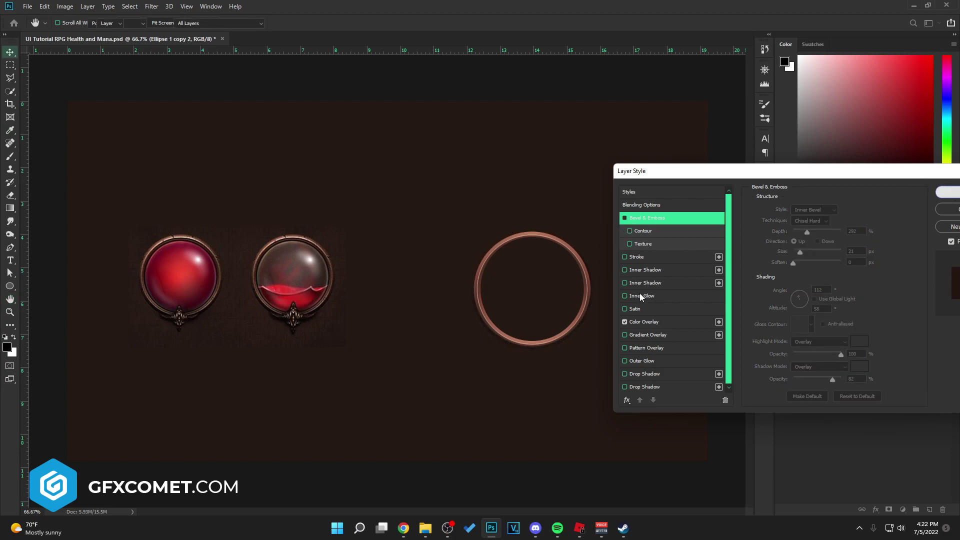
click(835, 366)
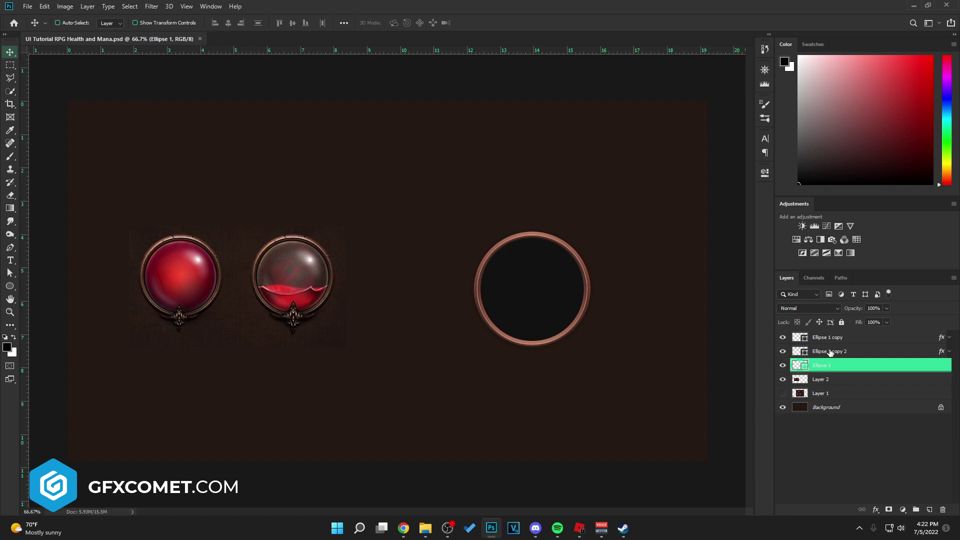
- Duplicate Ellipse 1, scale the copy to 95%, set its fill to 0%, and save
key(ctrl+j)
key(ctrl+t)
drag(588, 234, 580, 239)
key(Return)
key(shift+0)
key(ctrl+s)
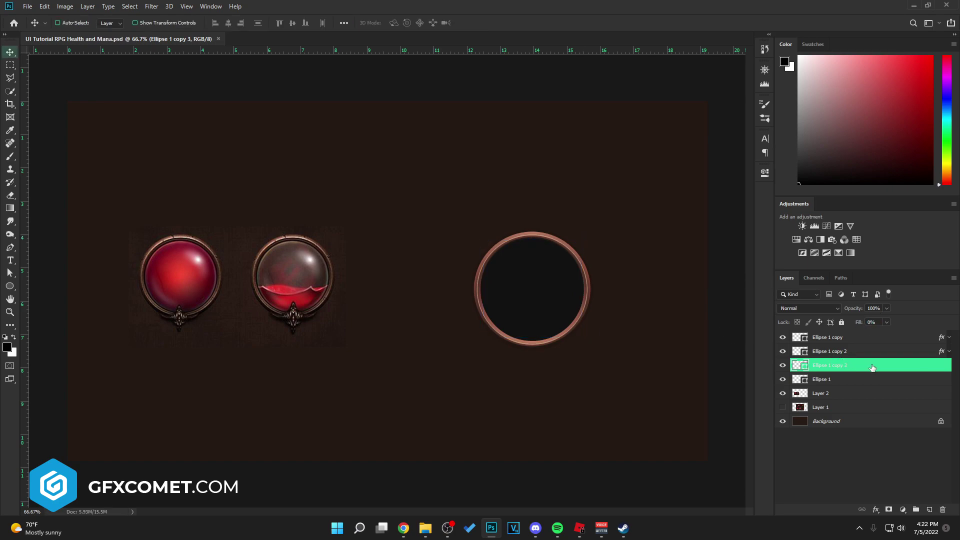
- Set Ellipse 1's fill to a dark brown sampled from the background
double_click(800, 379)
click(612, 351)
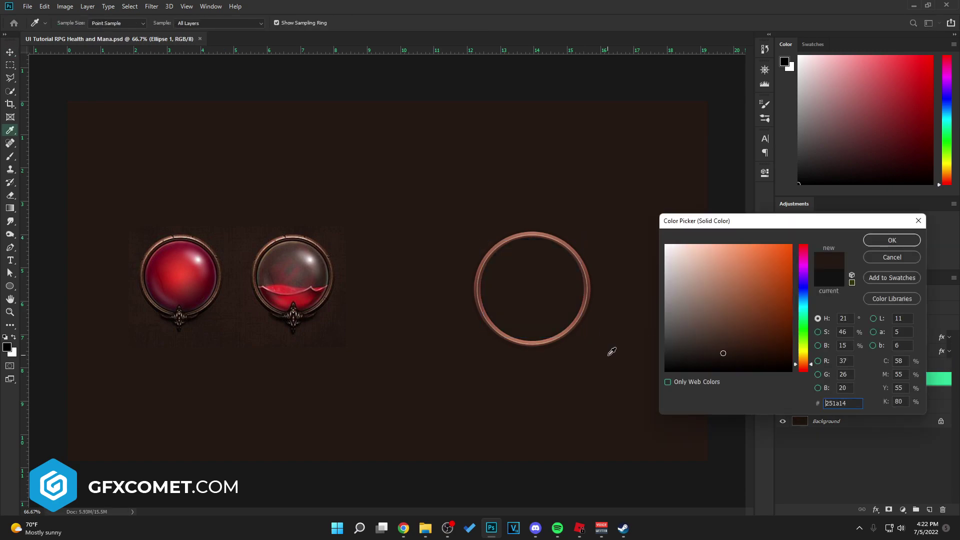
click(892, 241)
- Give Ellipse 1 copy 3 a black inner shadow with adjusted size and opacity
click(859, 364)
double_click(880, 363)
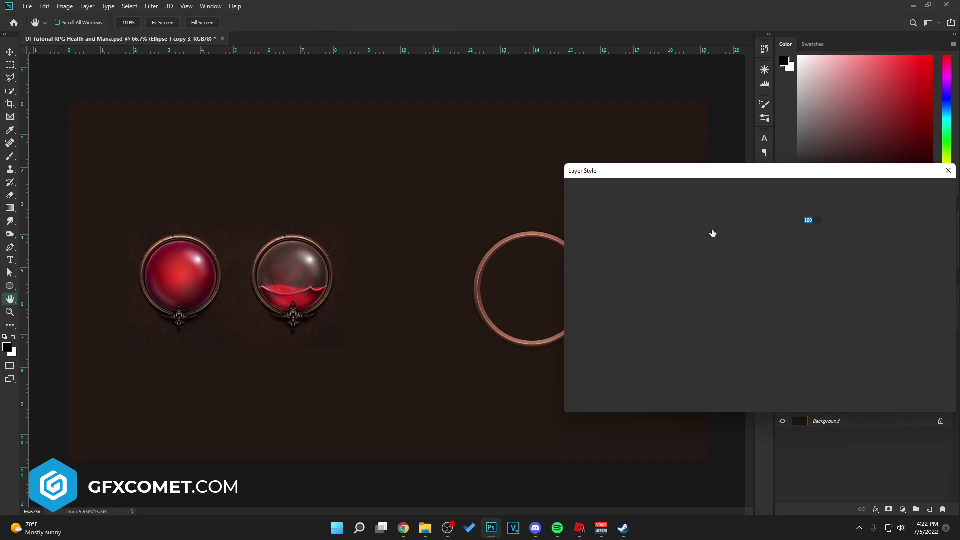
drag(650, 170, 699, 161)
click(645, 260)
click(861, 201)
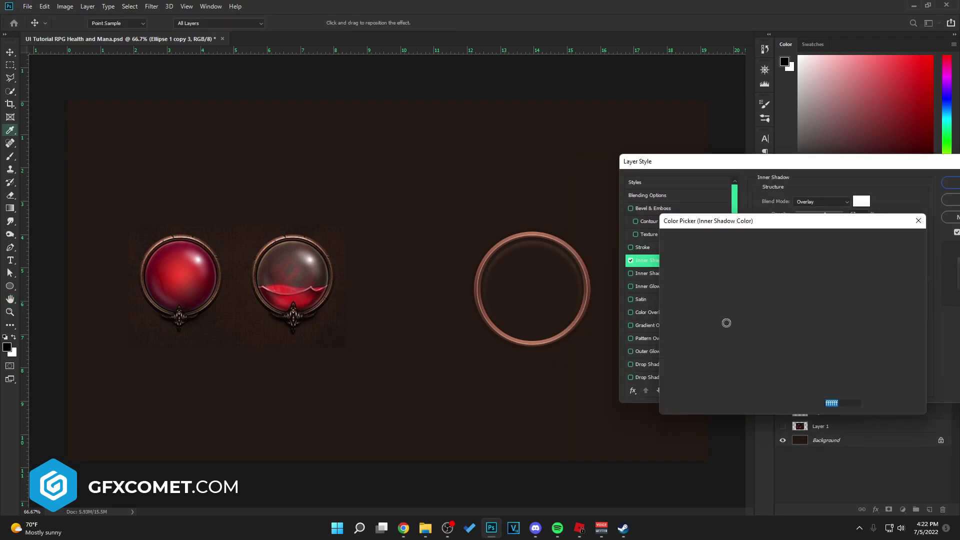
click(584, 388)
click(892, 240)
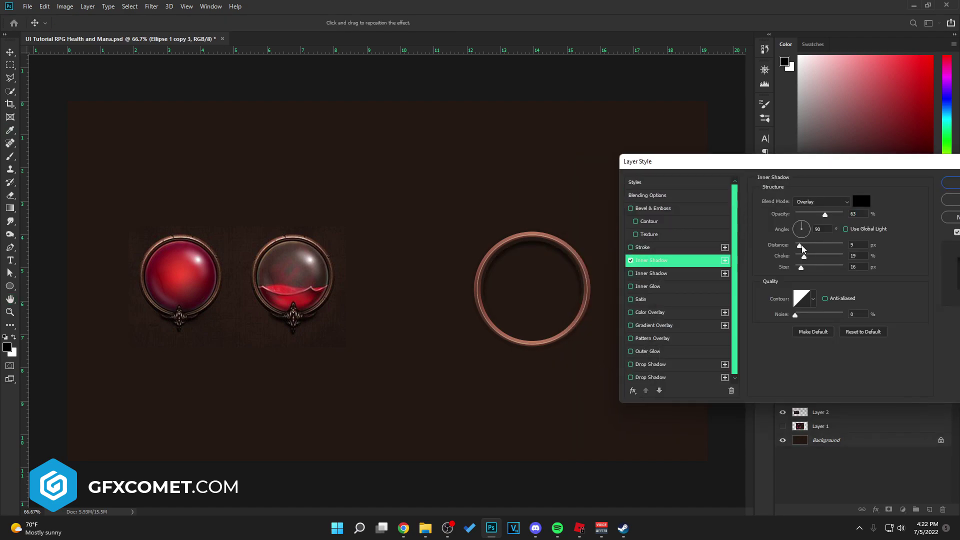
drag(800, 269, 806, 268)
drag(825, 215, 795, 215)
- Add a second inner shadow in white (ffffff) with a new angle and distance
click(668, 274)
click(861, 201)
text(ffffff)
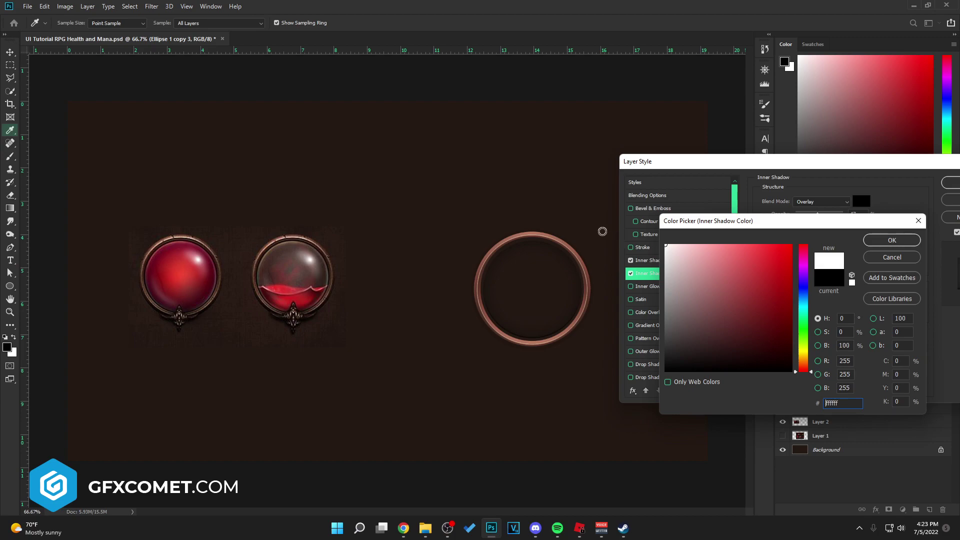
click(891, 240)
drag(799, 228, 804, 268)
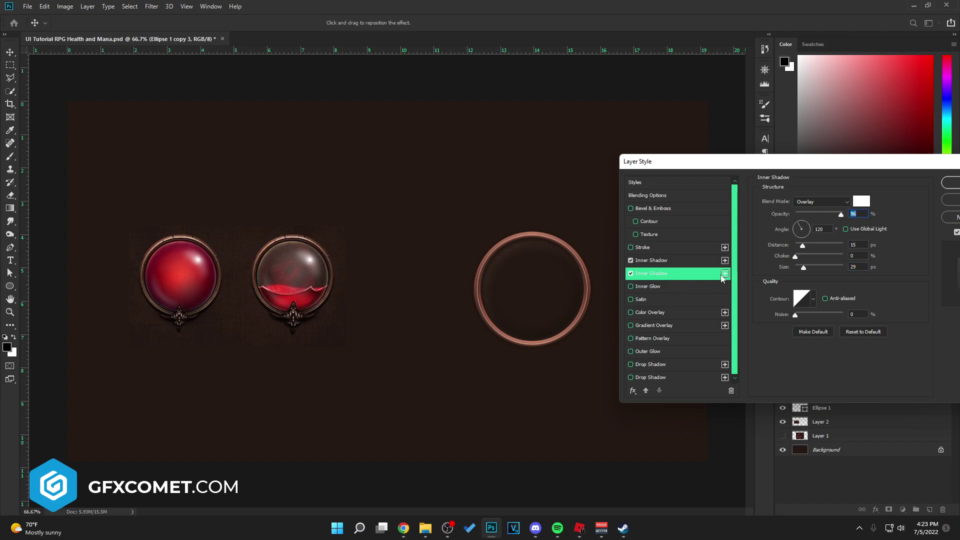
- Add a third black inner shadow with softer distance and lower opacity
click(725, 273)
click(860, 201)
drag(720, 326, 618, 365)
click(891, 240)
mouse_move(807, 245)
mouse_down()
mouse_move(811, 270)
mouse_move(808, 245)
mouse_up()
click(814, 214)
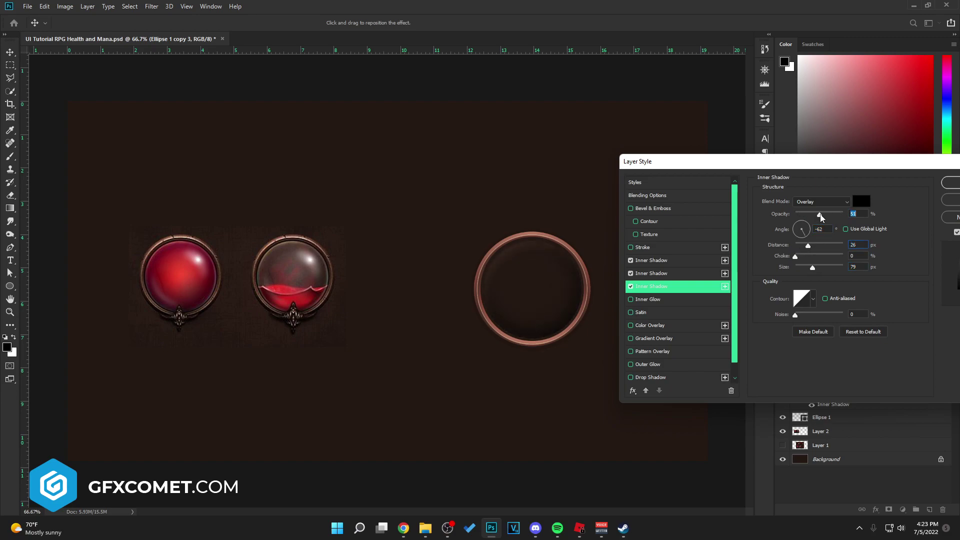
drag(815, 214, 806, 214)
- Add a fourth white inner shadow tightened into a thin rim
click(724, 286)
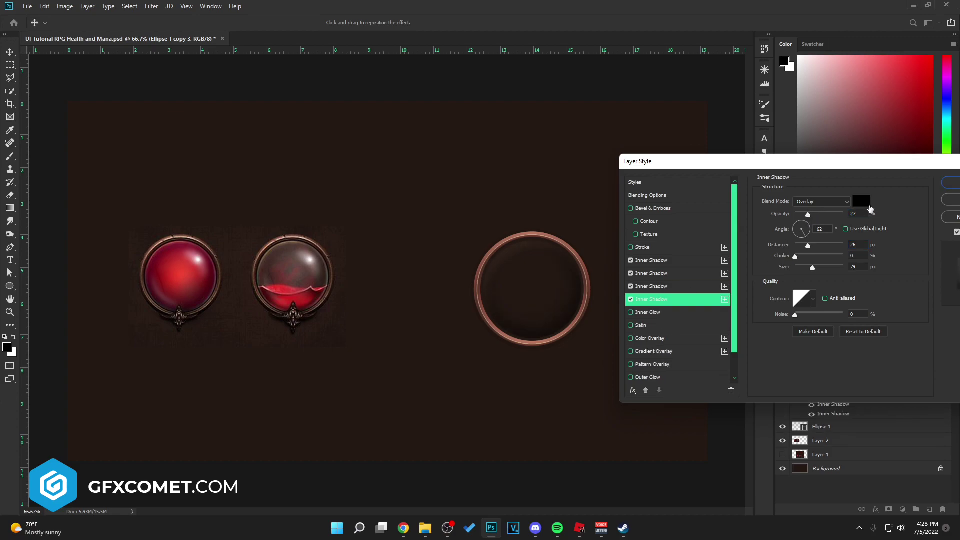
click(861, 201)
drag(725, 299, 666, 245)
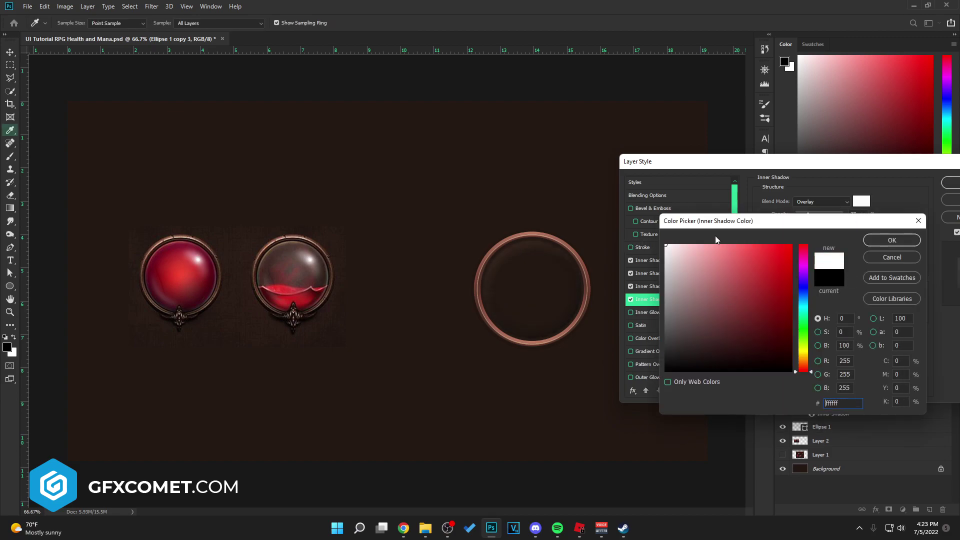
click(892, 240)
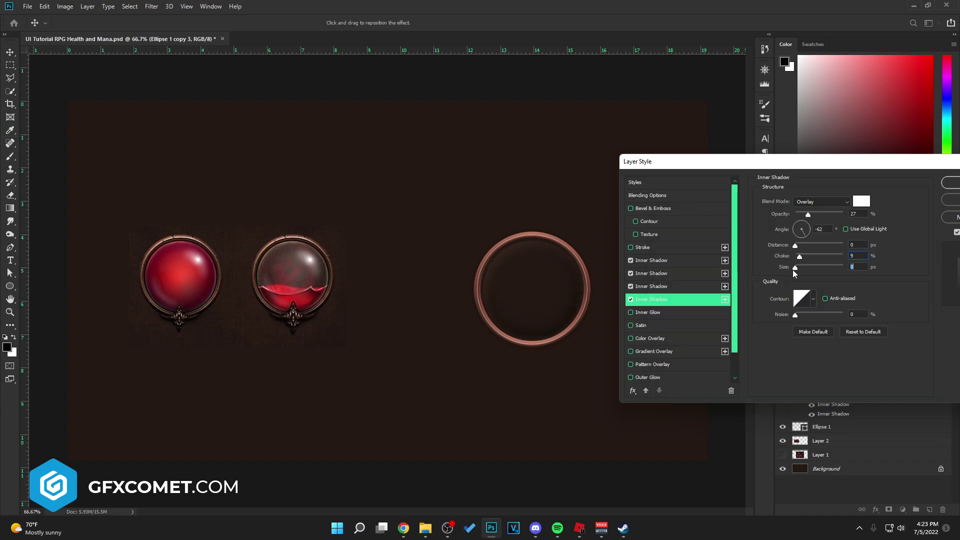
mouse_move(800, 257)
mouse_down()
mouse_move(812, 257)
mouse_move(795, 270)
mouse_up()
- Add a 2 px black Stroke to the small circle and apply the style
click(650, 247)
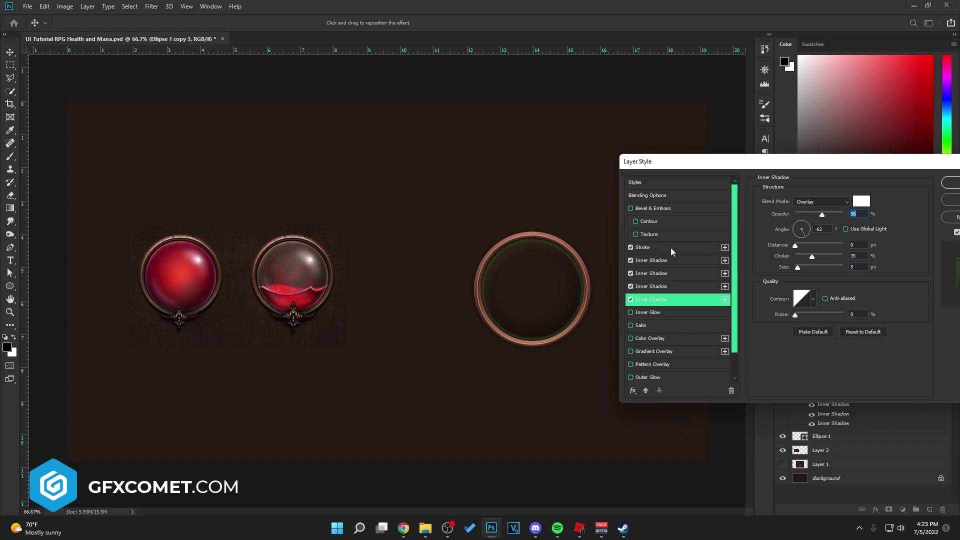
click(783, 272)
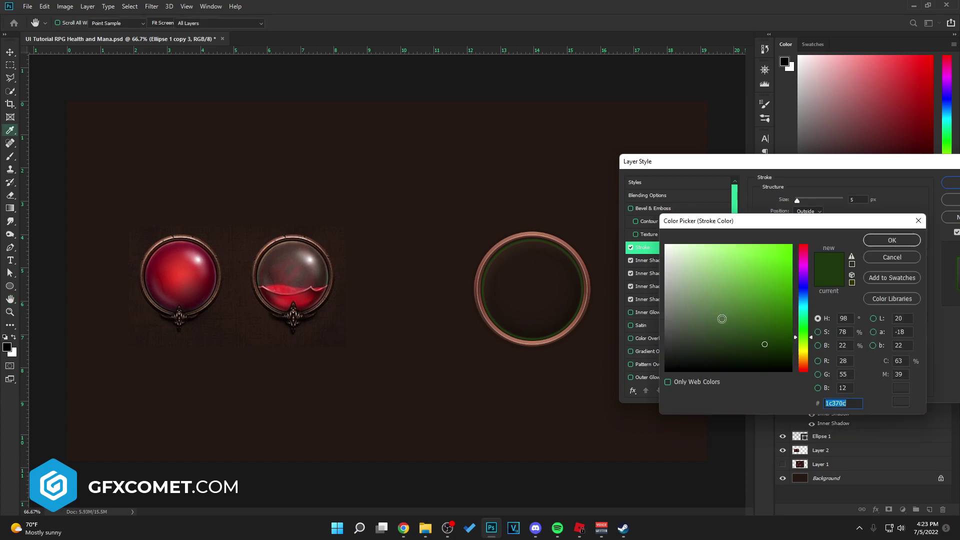
click(894, 241)
drag(795, 201, 818, 202)
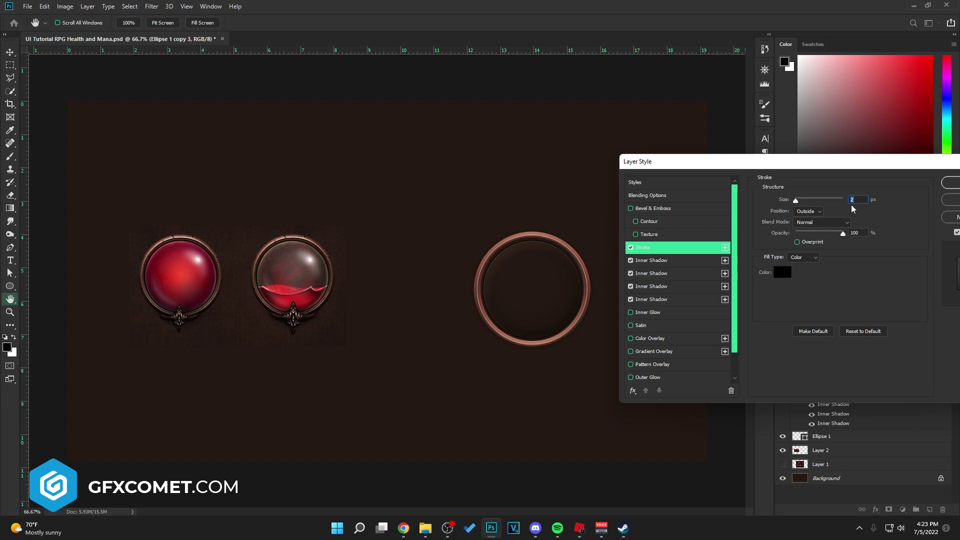
click(954, 183)
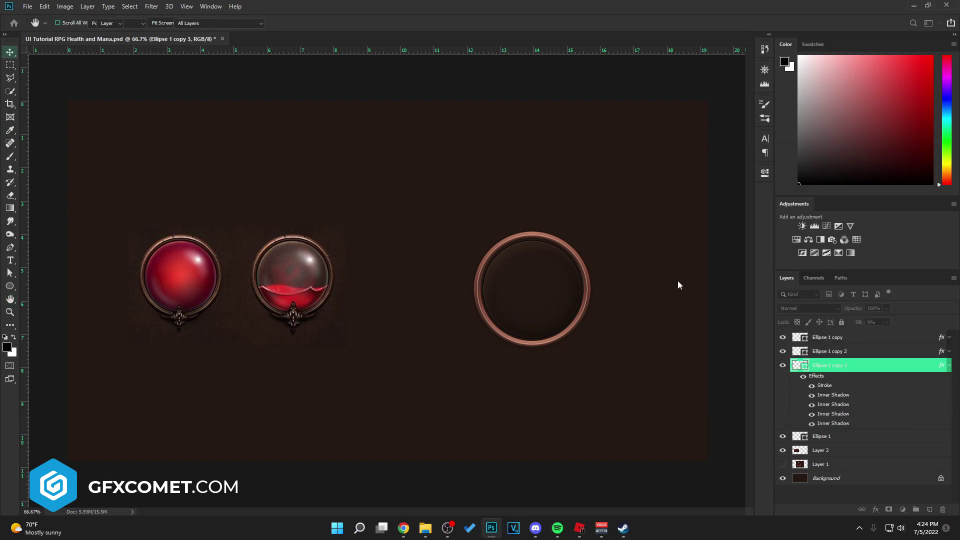
- Duplicate Ellipse 1 copy 3 as a new circle filled with red sampled from the health orb
click(645, 297)
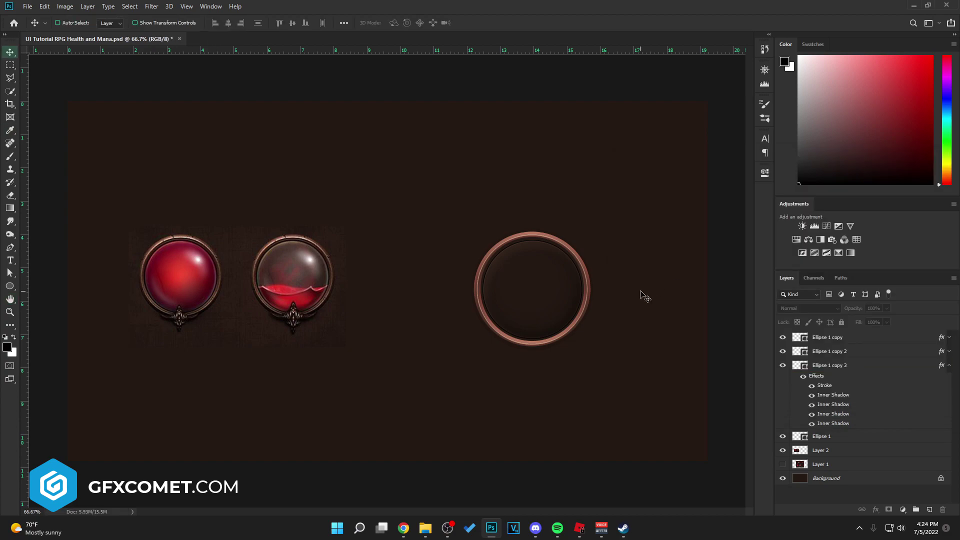
click(949, 369)
drag(935, 367, 936, 380)
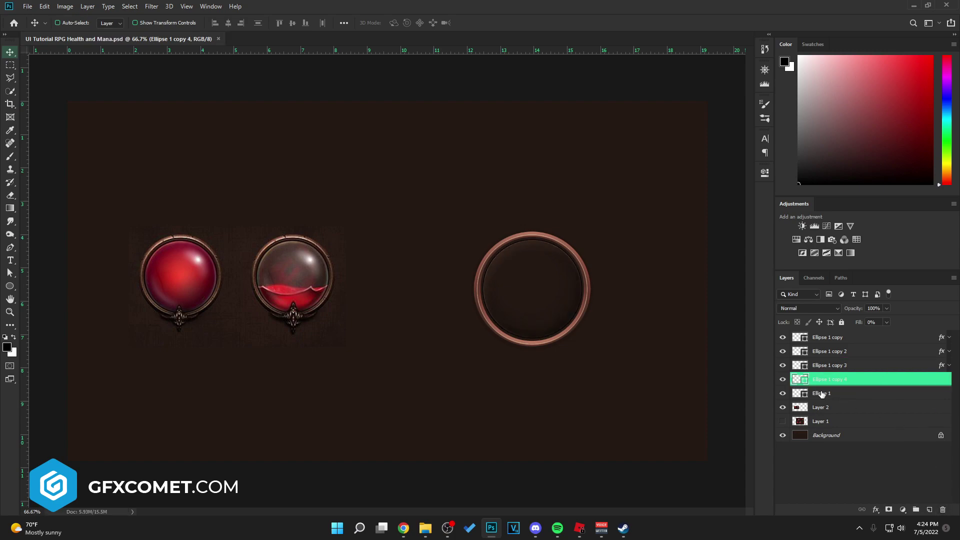
double_click(802, 380)
click(184, 274)
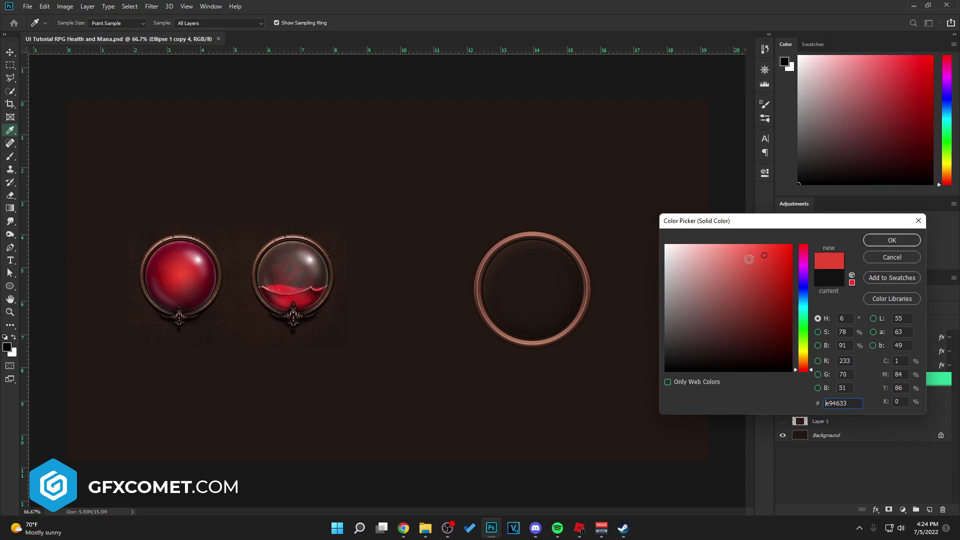
click(891, 242)
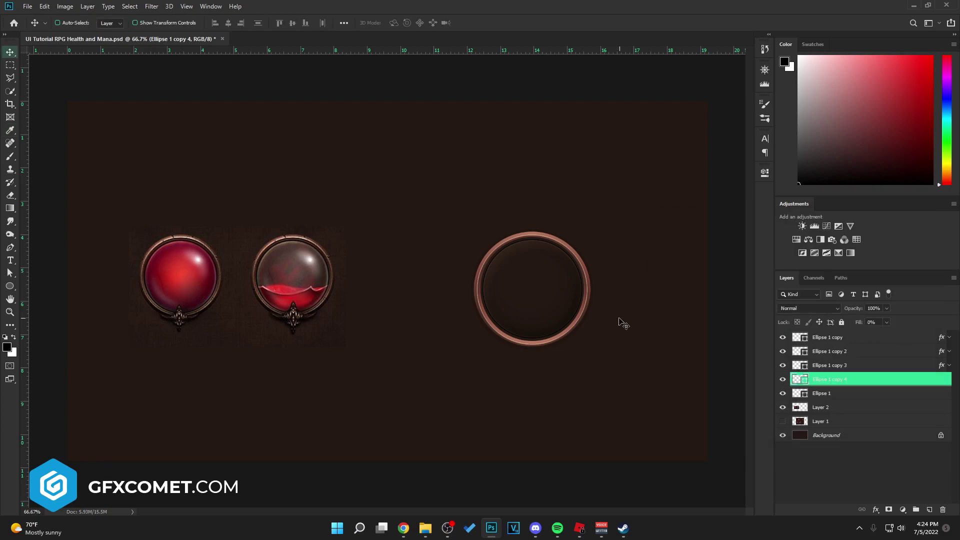
- Keep the red circle below the styled layer and deepen its fill to dark red #7a1612
mouse_move(827, 379)
mouse_down()
mouse_move(838, 369)
mouse_move(838, 383)
mouse_up()
drag(859, 322, 958, 335)
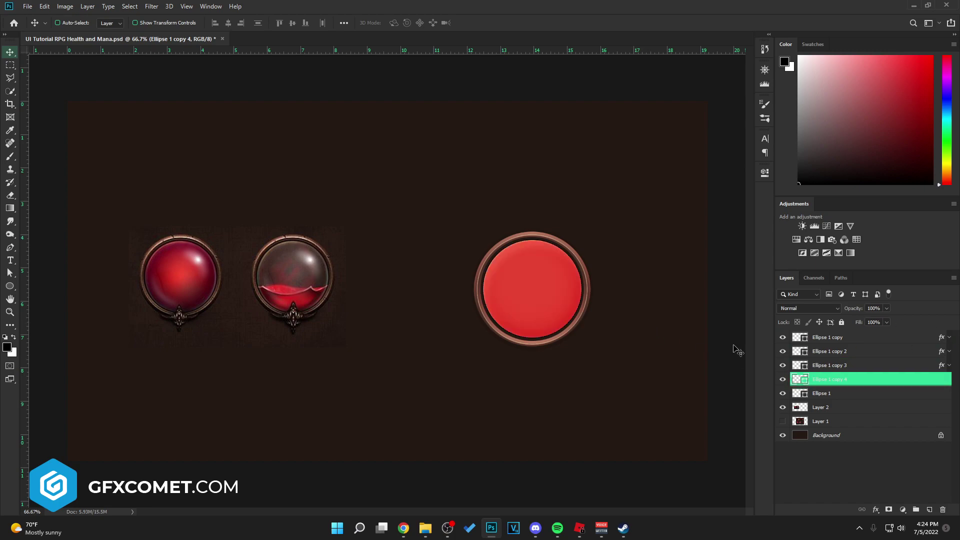
drag(556, 261, 556, 306)
key(ctrl+z)
double_click(802, 381)
drag(216, 293, 195, 286)
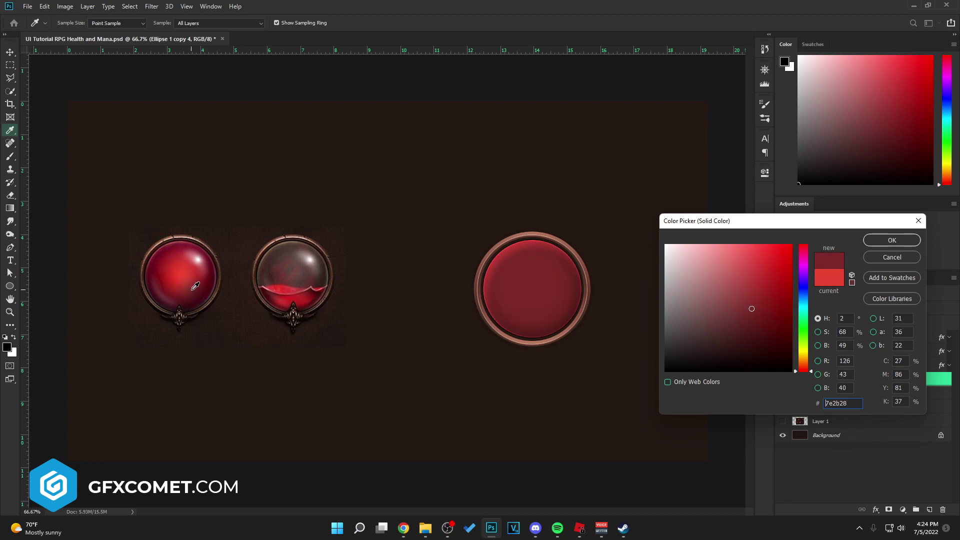
mouse_move(765, 310)
mouse_down()
mouse_move(773, 319)
mouse_move(773, 311)
mouse_up()
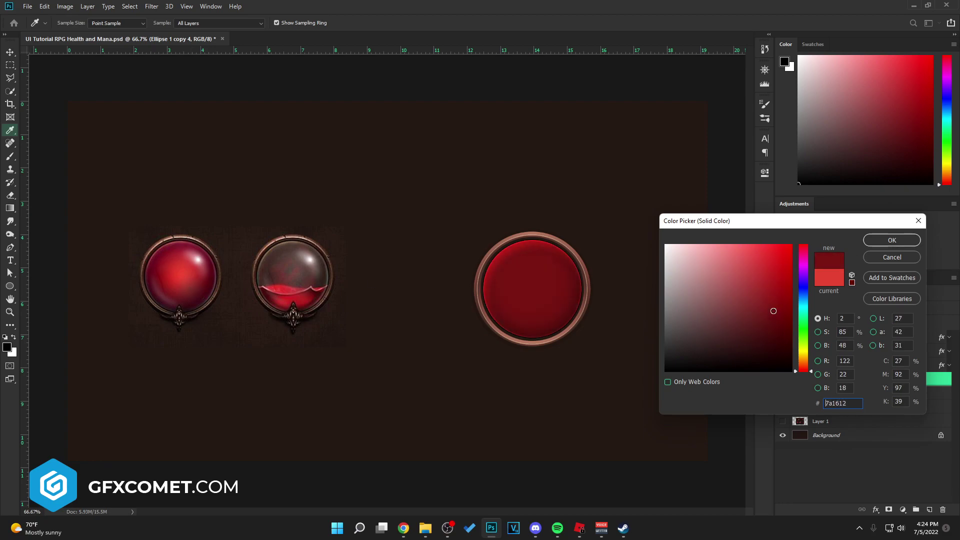
click(893, 241)
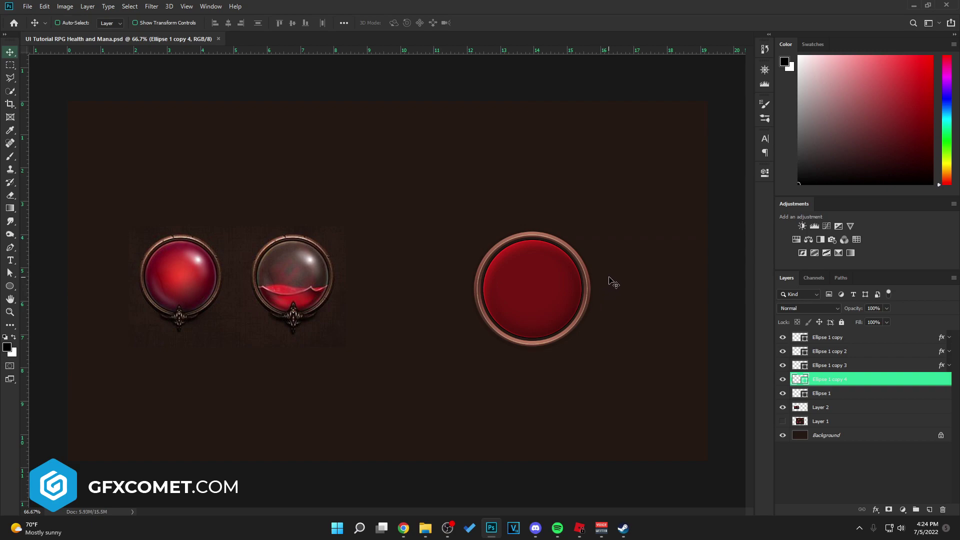
double_click(860, 367)
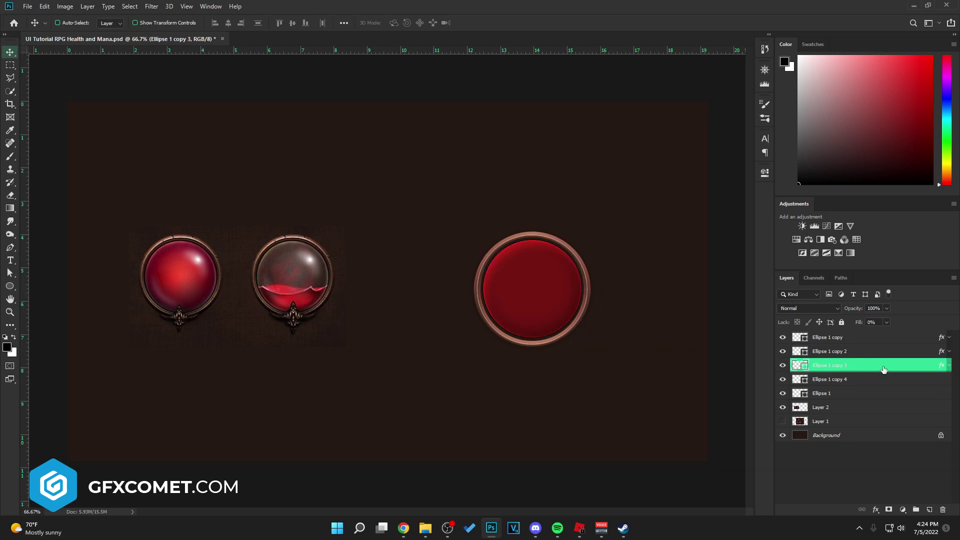
- Set Bevel & Emboss to Smooth, with a larger size, Normal highlight, new light angle and deeper depth
click(656, 204)
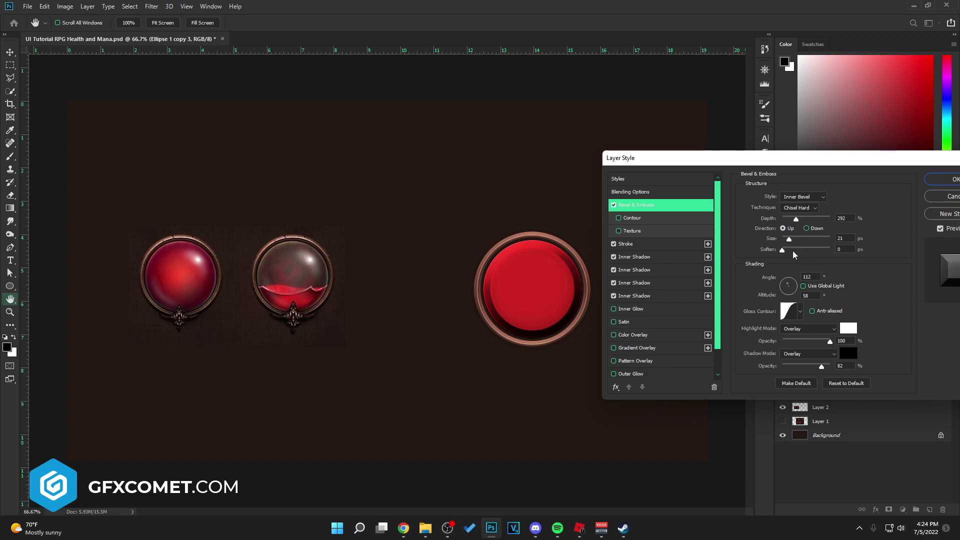
click(800, 217)
drag(795, 285, 791, 282)
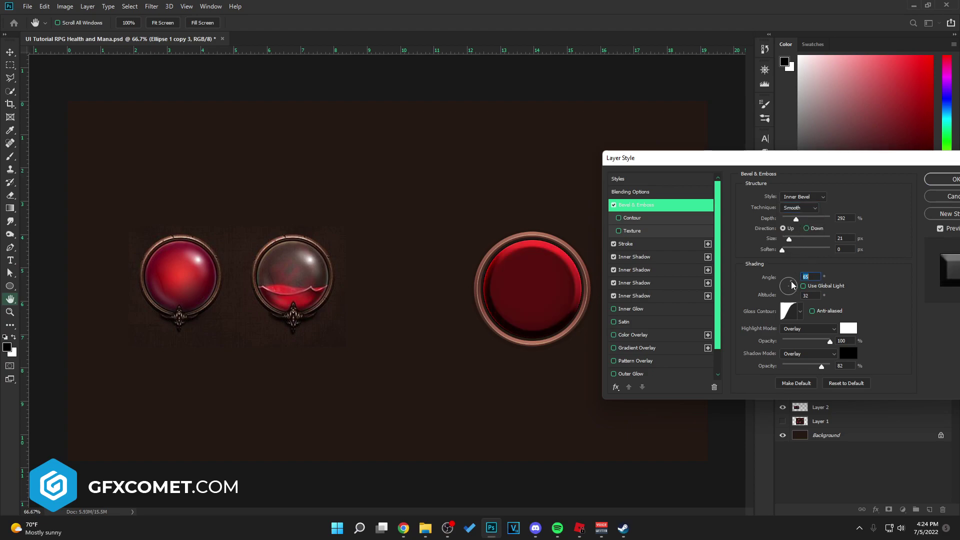
drag(789, 239, 800, 240)
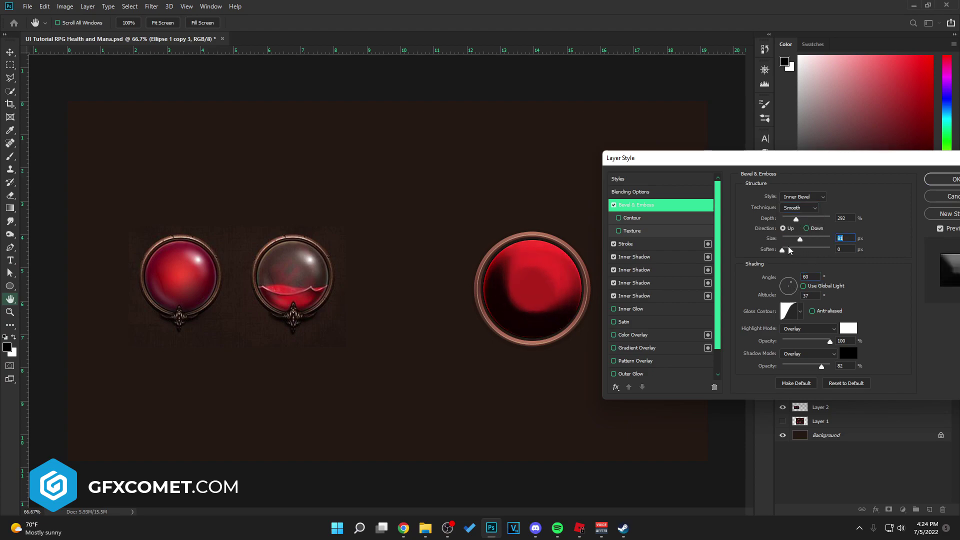
click(831, 354)
click(805, 355)
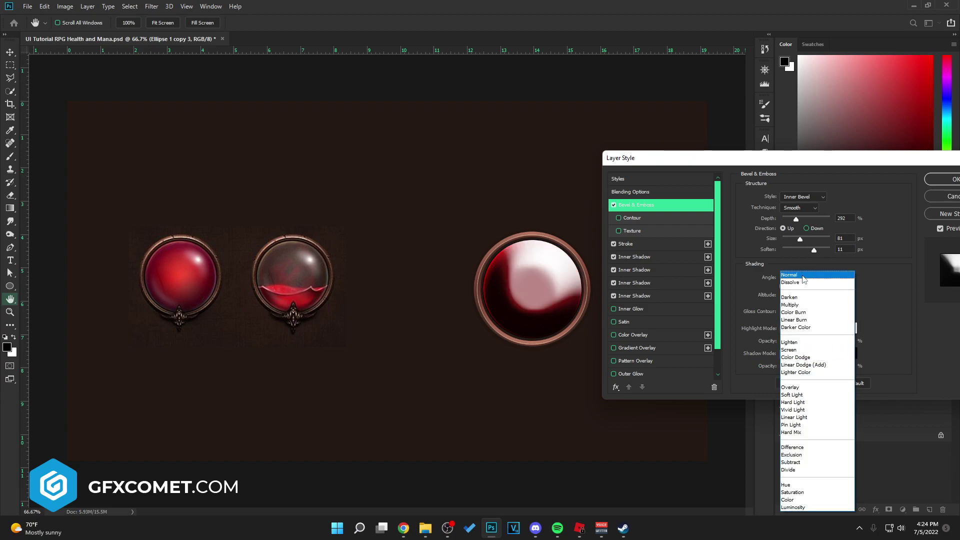
click(905, 306)
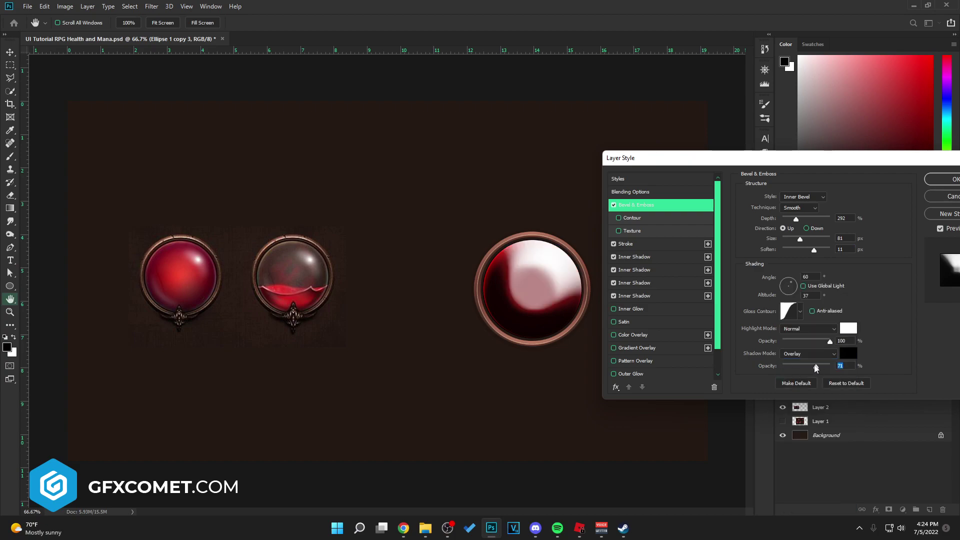
click(788, 286)
drag(789, 287, 790, 287)
mouse_move(795, 219)
mouse_down()
mouse_move(821, 220)
mouse_move(813, 220)
mouse_move(826, 240)
mouse_move(805, 239)
mouse_up()
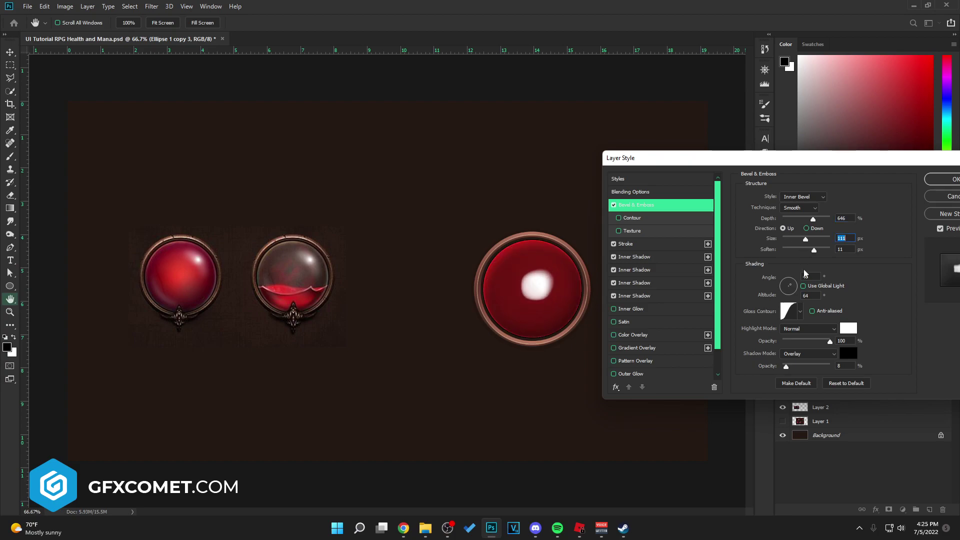
- Apply a linear gloss contour, refine the bevel size, and dim the highlight while raising shadow opacity
click(800, 311)
click(771, 333)
click(739, 334)
click(755, 350)
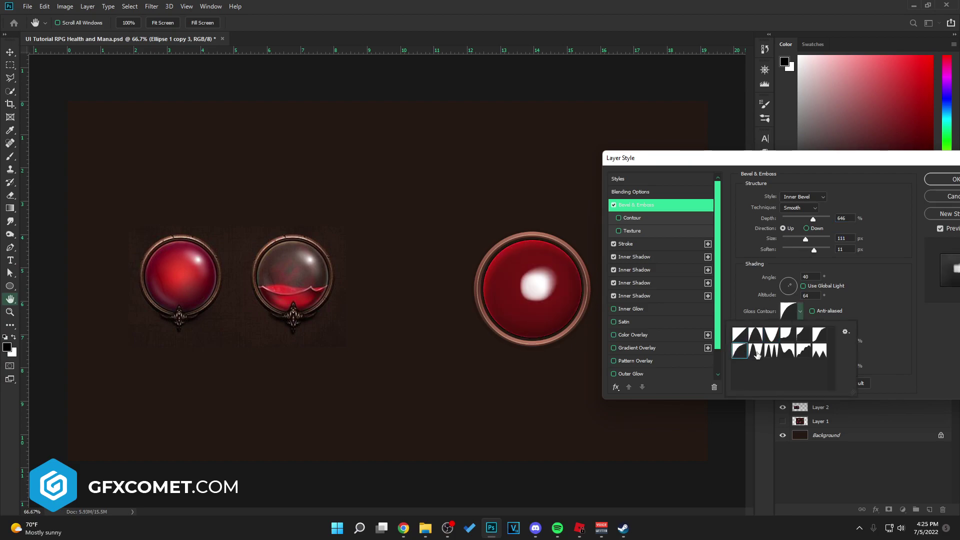
click(809, 238)
mouse_move(809, 238)
mouse_down()
mouse_move(819, 234)
mouse_move(793, 239)
mouse_move(842, 250)
mouse_up()
click(800, 311)
click(739, 334)
click(802, 239)
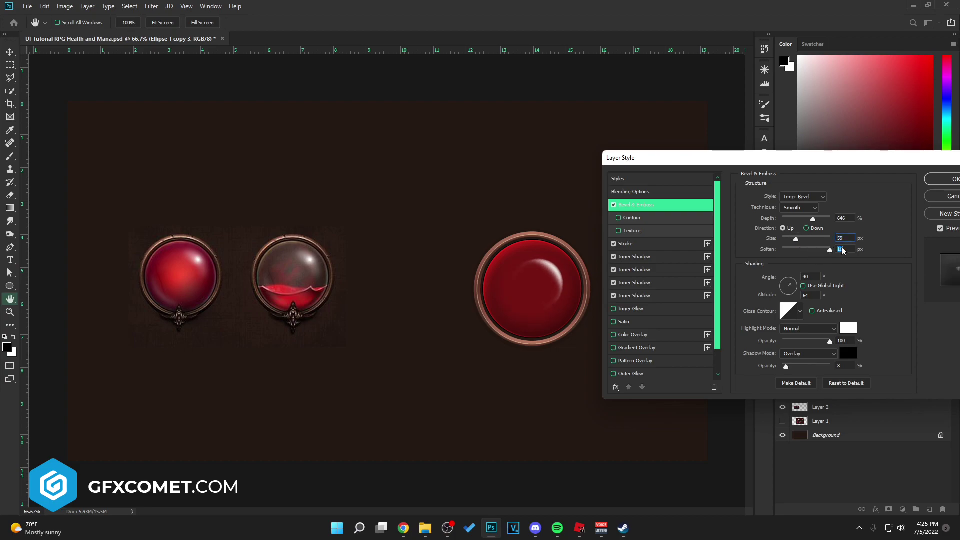
mouse_move(810, 340)
mouse_down()
mouse_move(799, 341)
mouse_move(813, 344)
mouse_up()
drag(796, 239, 796, 241)
mouse_move(786, 366)
mouse_down()
mouse_move(807, 366)
mouse_move(778, 371)
mouse_move(790, 370)
mouse_up()
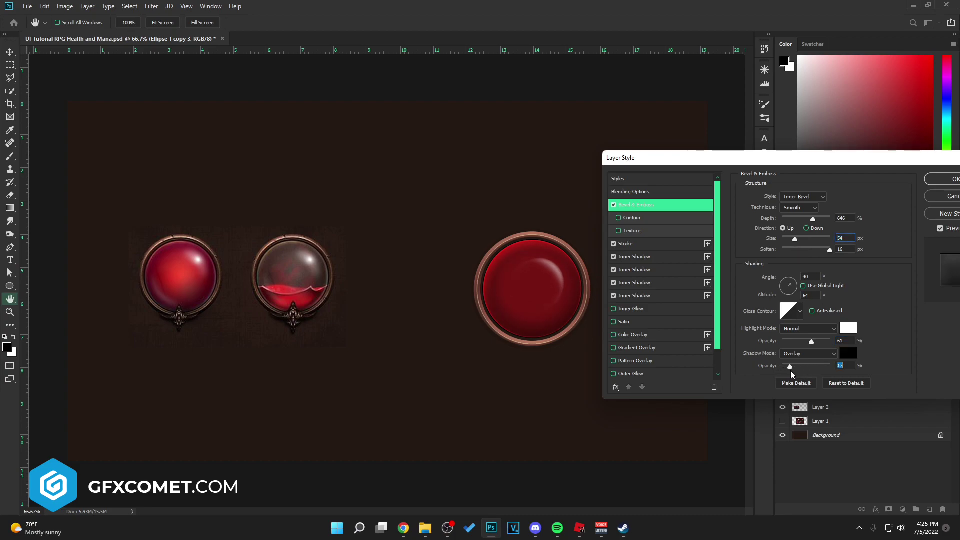
- Enable Satin with set distance and stronger opacity, and tighten the third inner shadow's size and opacity
click(625, 322)
mouse_move(795, 242)
mouse_down()
mouse_move(787, 243)
mouse_move(808, 243)
mouse_move(790, 254)
mouse_up()
drag(796, 211, 800, 212)
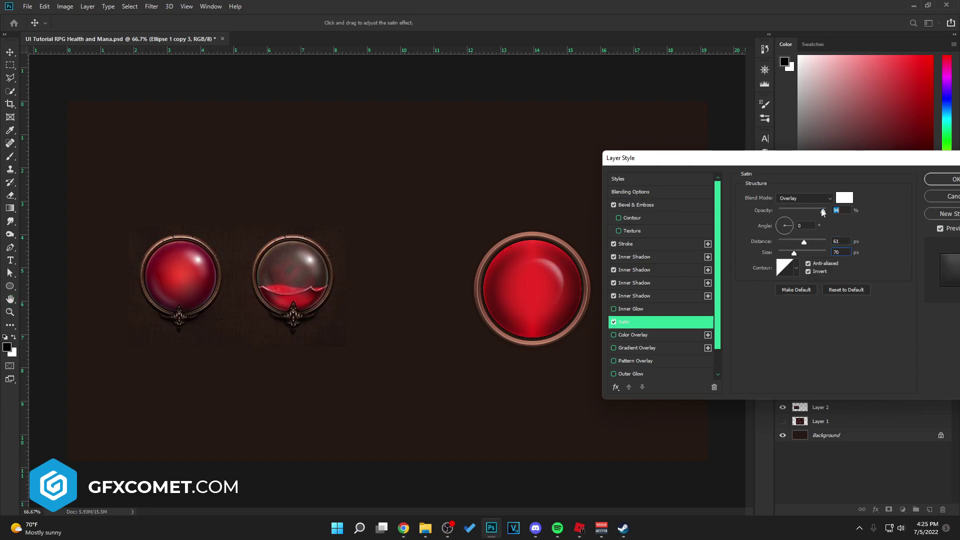
click(690, 295)
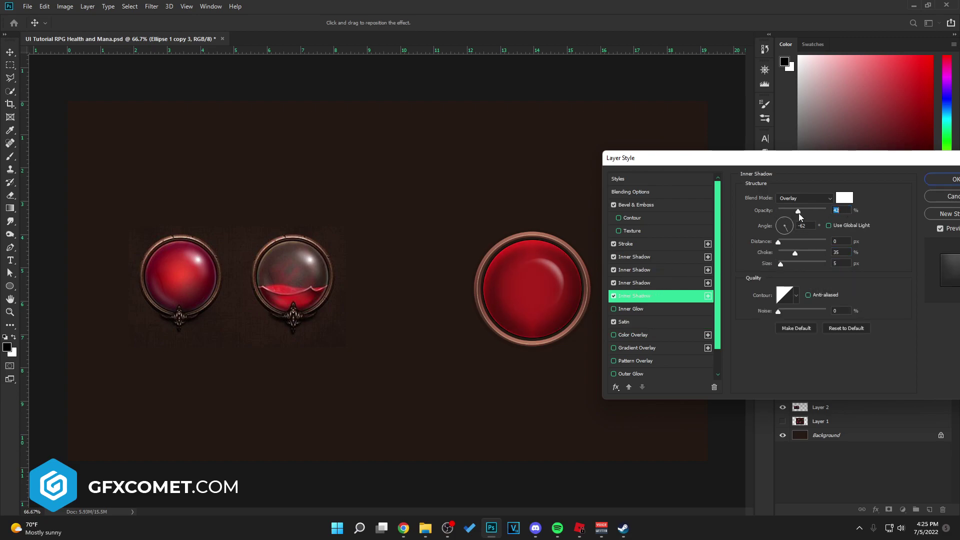
click(655, 283)
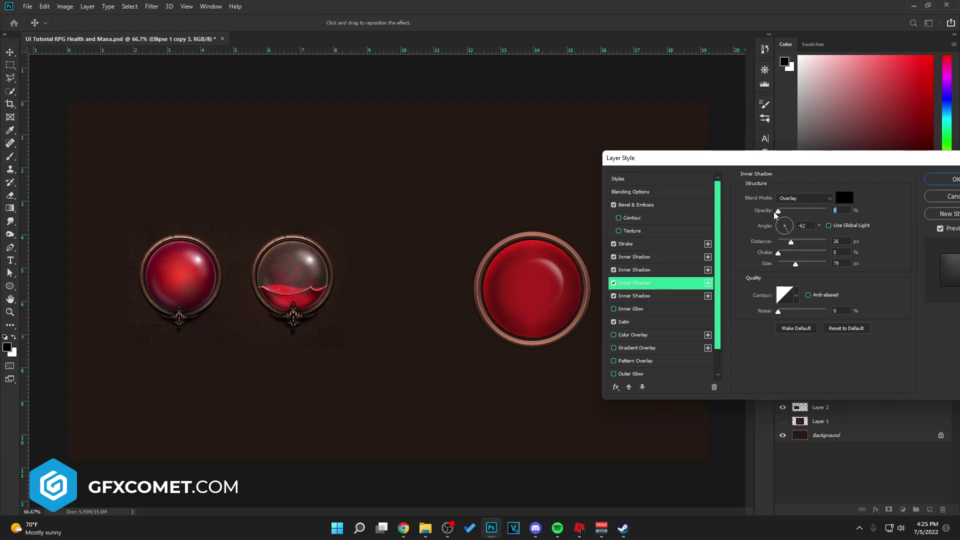
drag(795, 263, 763, 270)
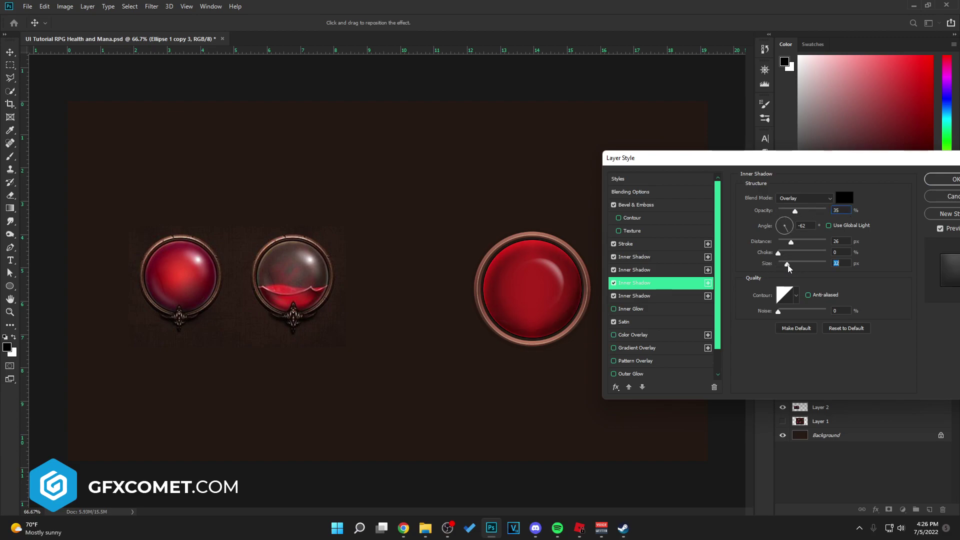
mouse_move(795, 211)
mouse_down()
mouse_move(821, 212)
mouse_move(808, 217)
mouse_up()
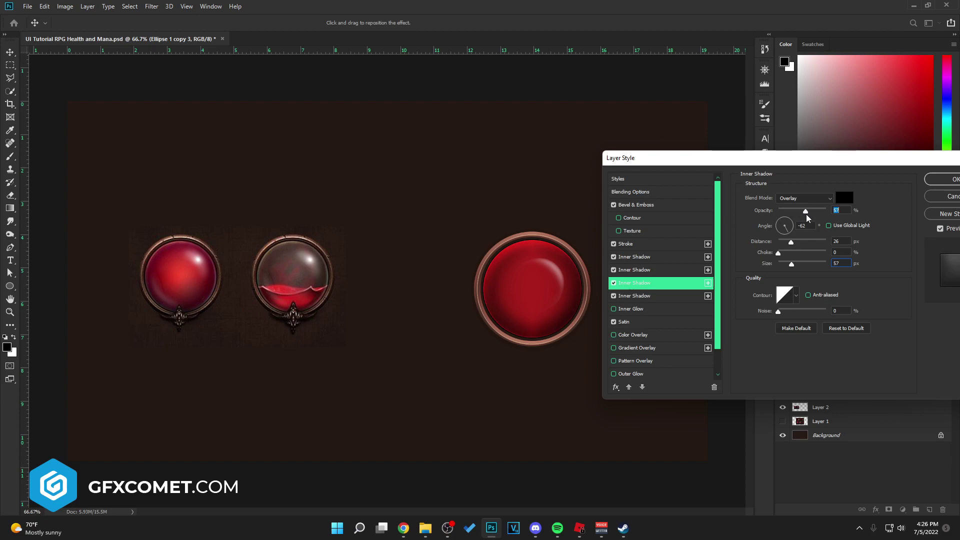
- Angle the second inner shadow, add a smaller, softer Normal-blend duplicate, and enable Color Overlay
click(643, 270)
click(790, 220)
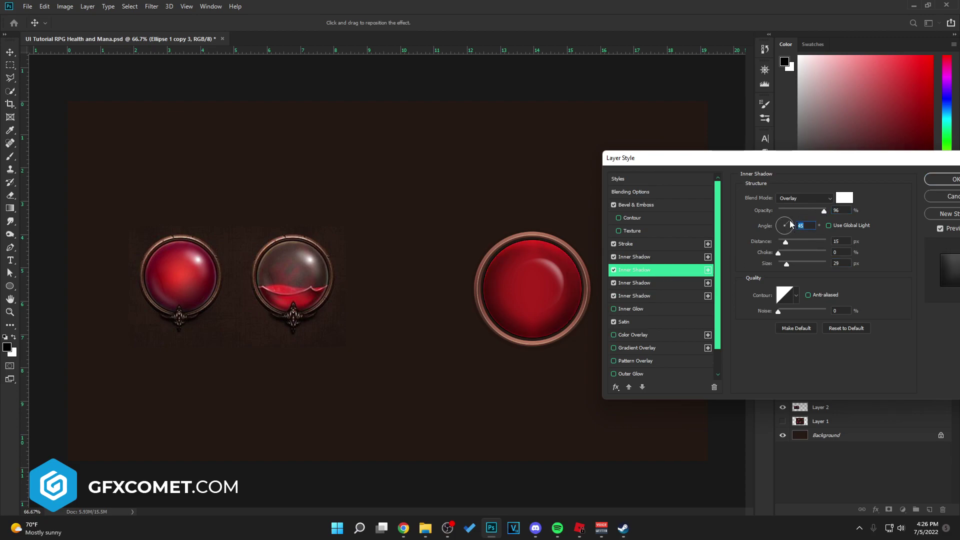
click(707, 270)
click(673, 286)
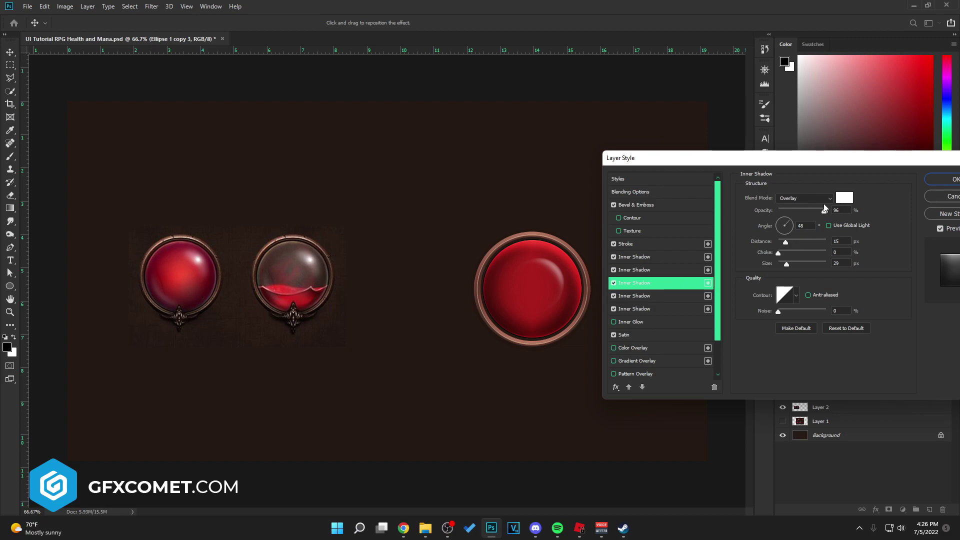
click(804, 198)
mouse_move(786, 264)
mouse_down()
mouse_move(769, 265)
mouse_move(785, 265)
mouse_up()
drag(824, 210, 789, 213)
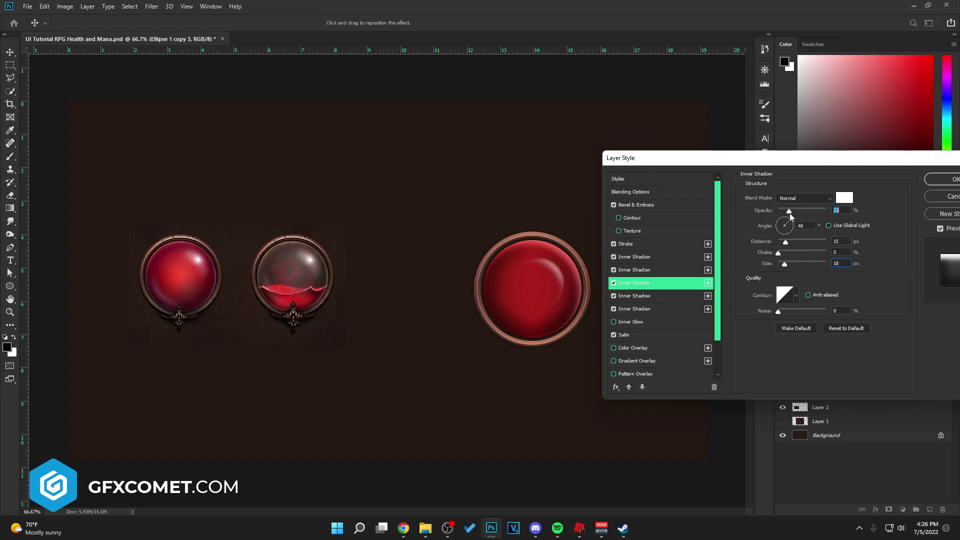
click(642, 350)
click(844, 198)
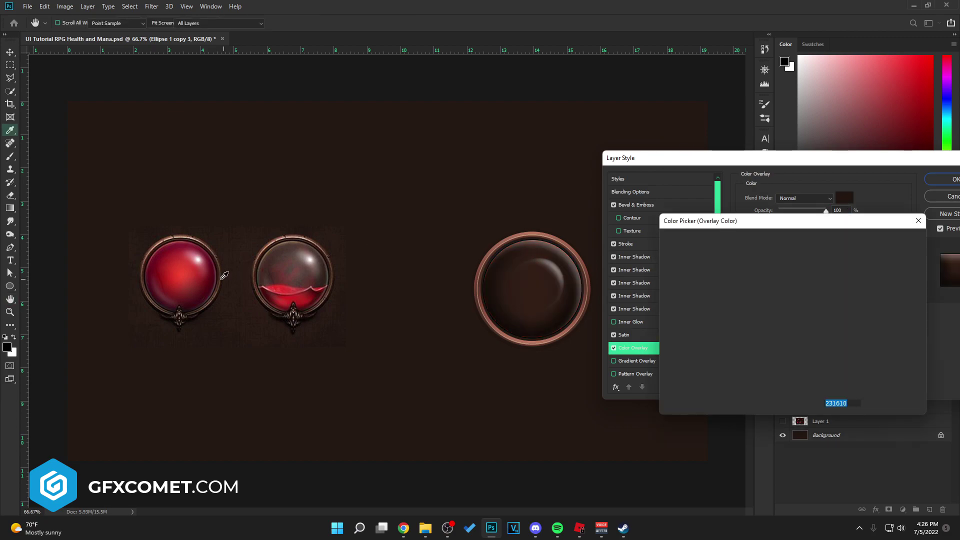
- Set the Color Overlay to crimson #9c1a26 sampled from the left orb and apply the layer style
click(186, 289)
drag(188, 286, 167, 253)
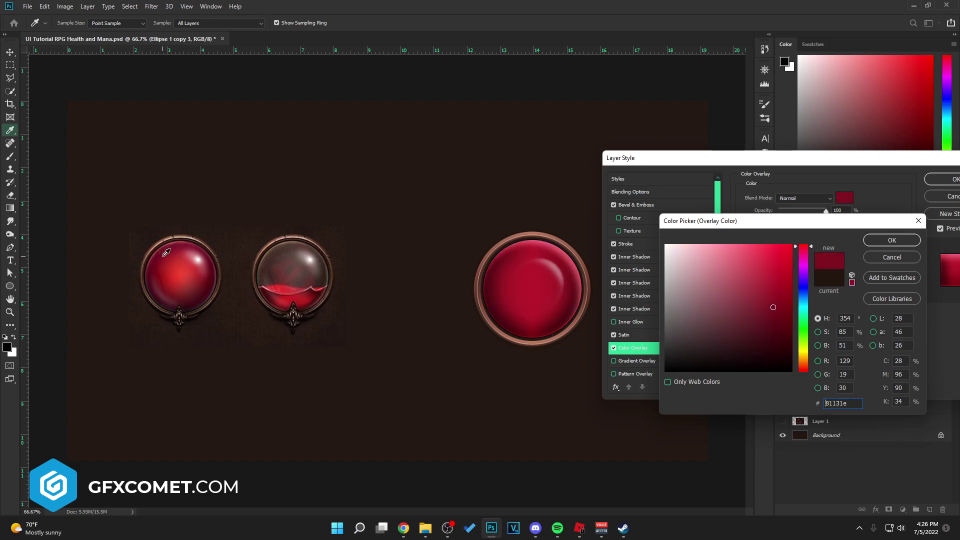
mouse_move(773, 307)
mouse_down()
mouse_move(776, 280)
mouse_move(750, 316)
mouse_move(772, 274)
mouse_move(774, 290)
mouse_up()
drag(805, 249, 807, 247)
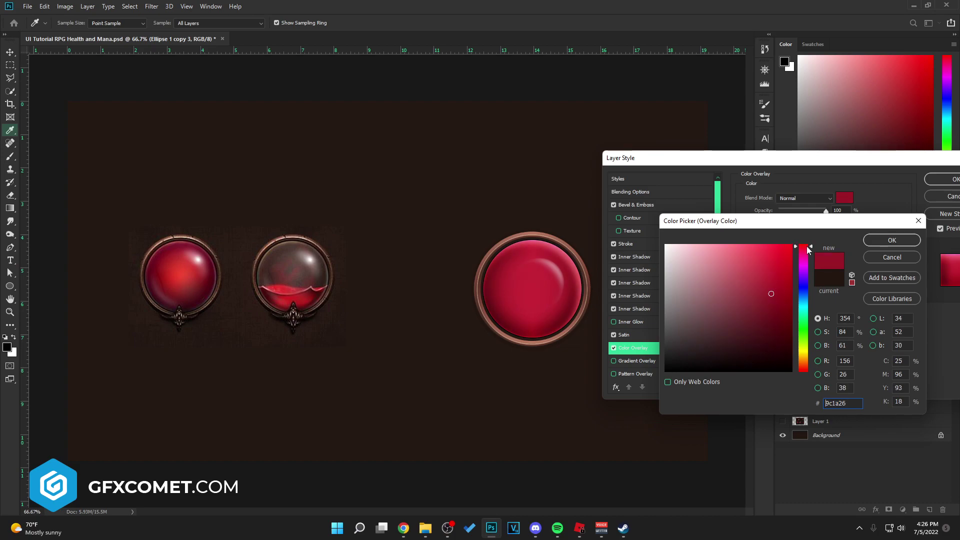
click(909, 242)
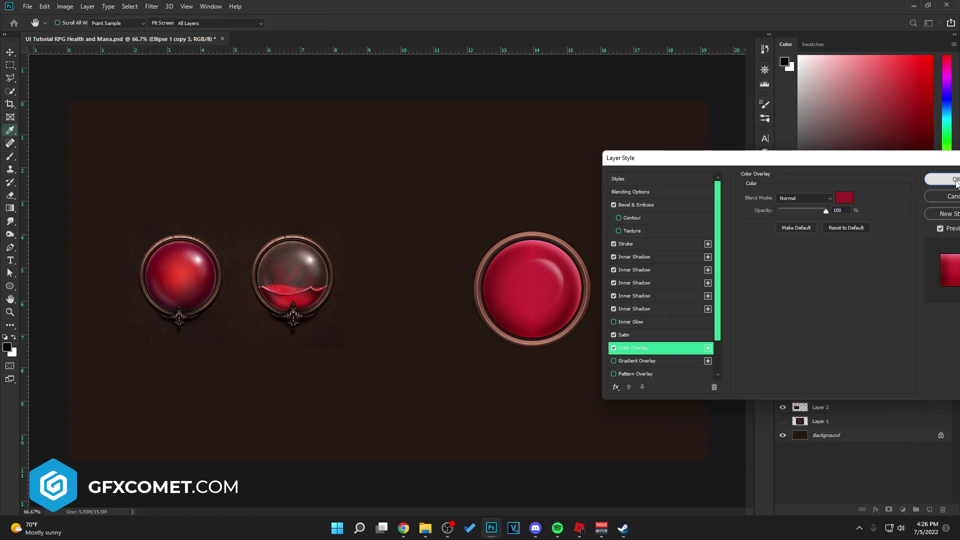
click(952, 180)
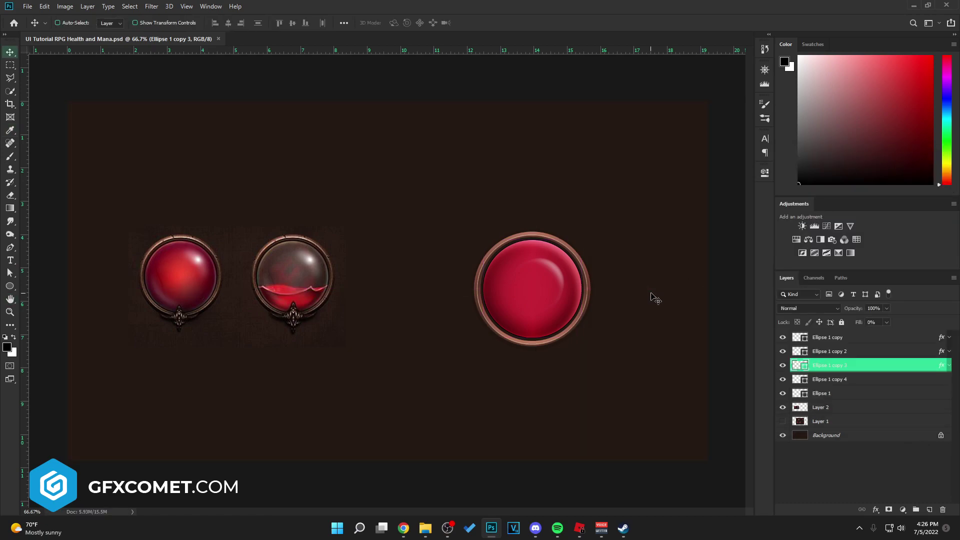
- Draw a white curved spike with the Pen tool on a new layer above Ellipse 1 copy
click(869, 340)
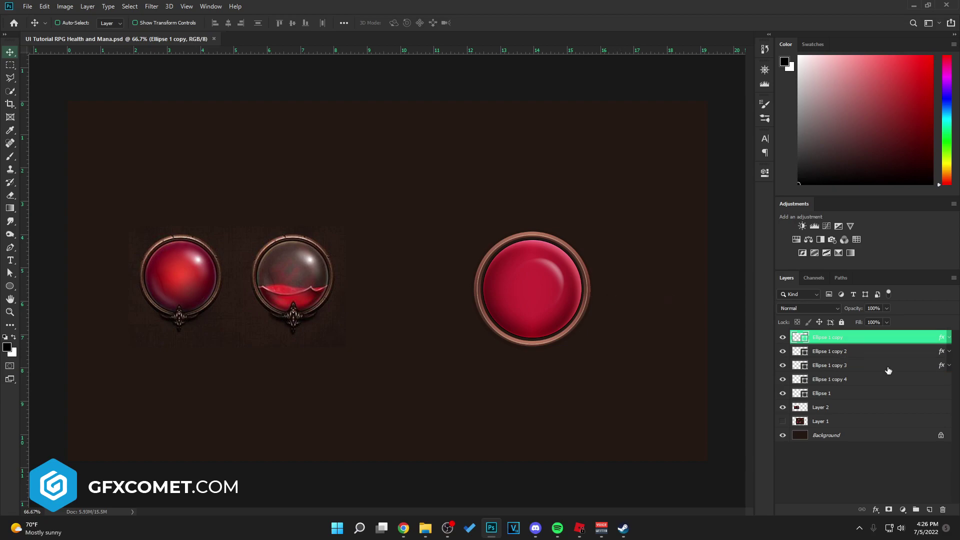
click(930, 510)
click(10, 247)
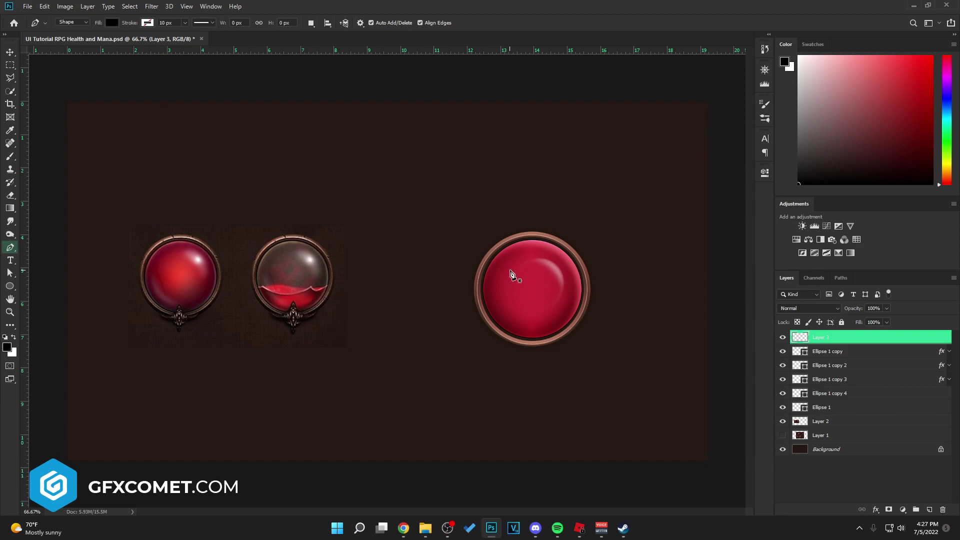
click(272, 315)
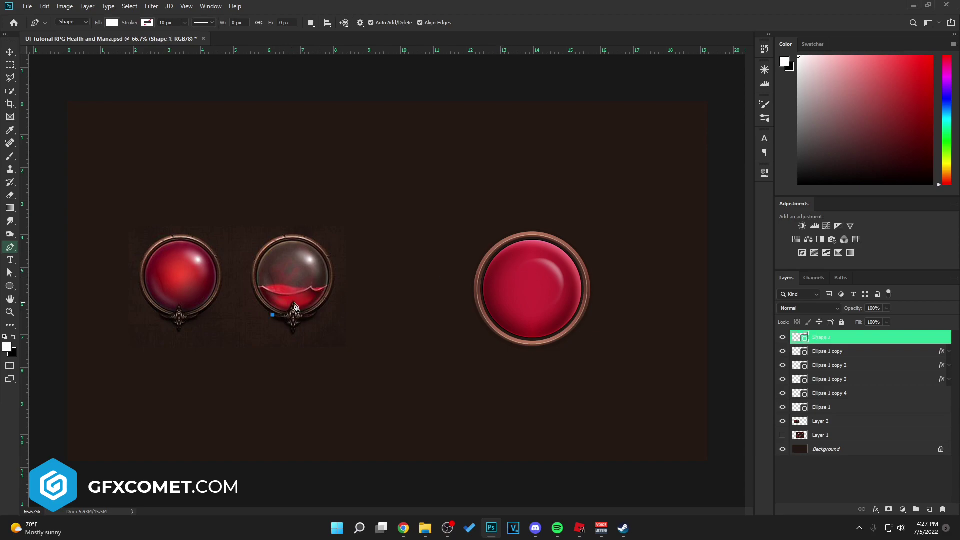
drag(294, 302, 297, 287)
click(294, 332)
- Mirror a copy of the spike horizontally, group both halves, and move the star to the orb bottom
key(v)
key(ctrl+j)
key(ctrl+t)
right_click(284, 315)
click(320, 444)
drag(287, 320, 315, 324)
shift+click(852, 351)
key(ctrl+g)
drag(368, 336, 569, 364)
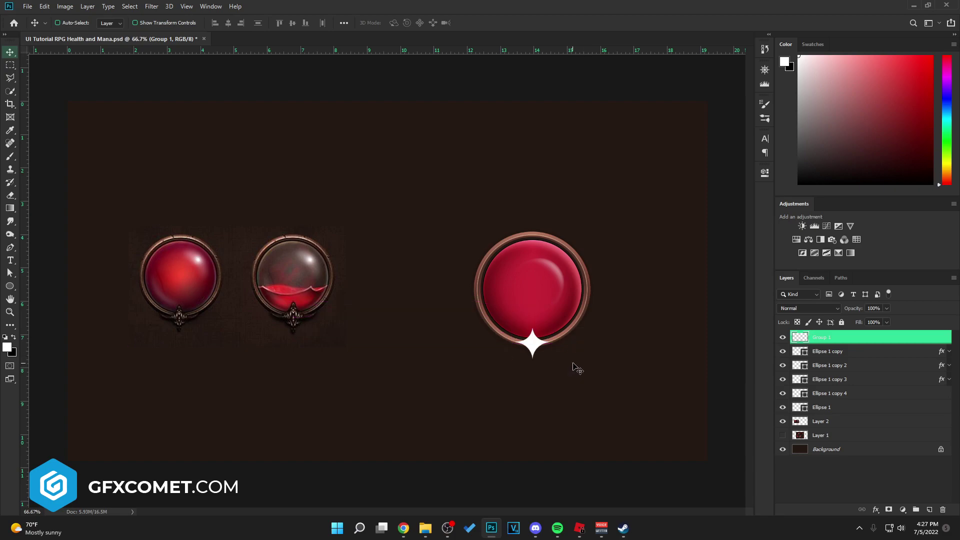
- Centre the star under the ring, then scale up the large orb and shift it up-left
key(ctrl+z)
drag(340, 337, 579, 364)
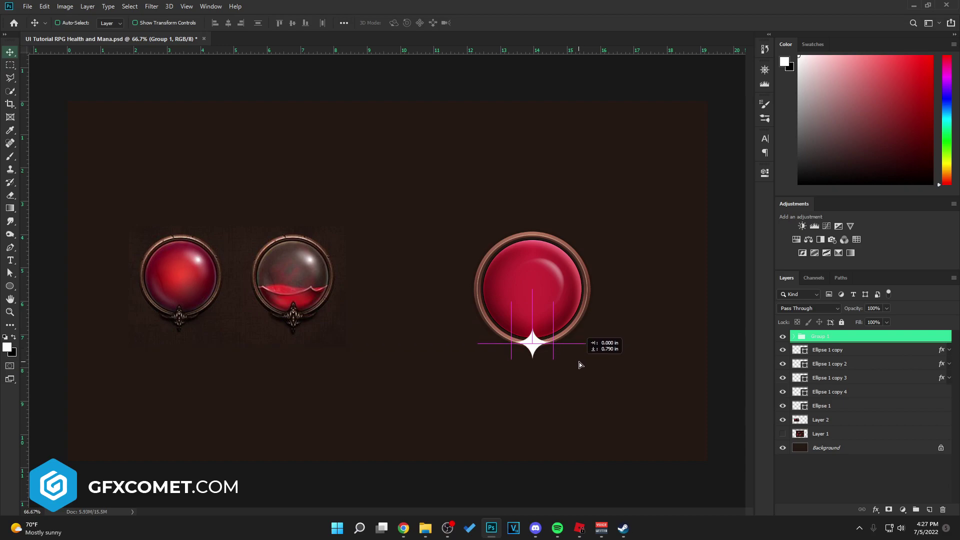
drag(578, 364, 580, 365)
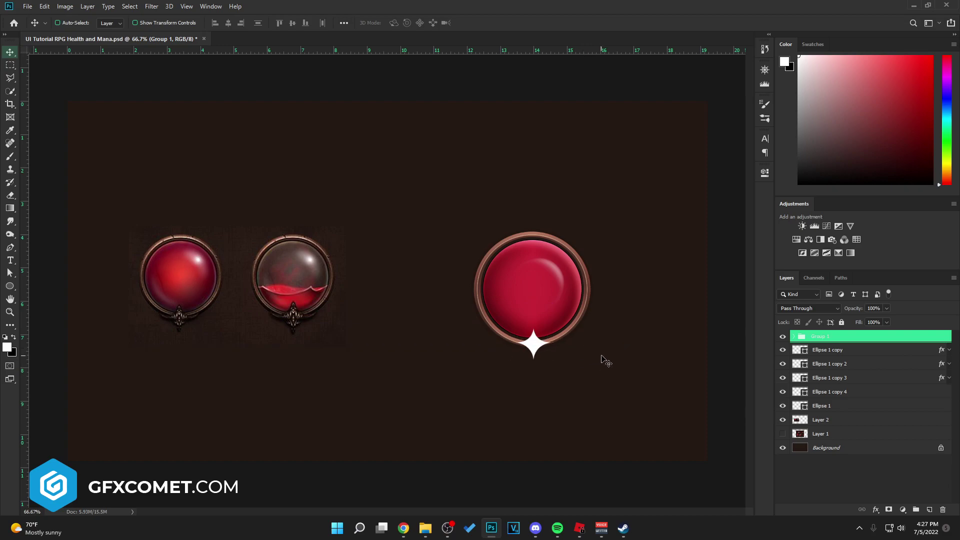
shift+click(838, 412)
key(ctrl+t)
mouse_move(592, 228)
mouse_down()
mouse_move(621, 216)
mouse_move(617, 208)
mouse_up()
key(Return)
drag(602, 286, 574, 278)
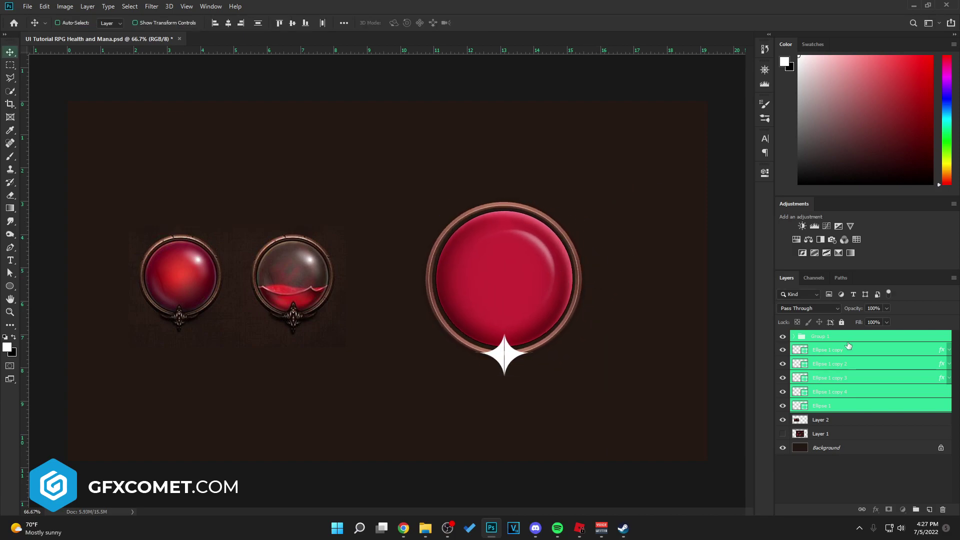
- Paste the copied copper layer style onto Group 1 and collapse its effects list
click(848, 340)
click(794, 336)
click(798, 338)
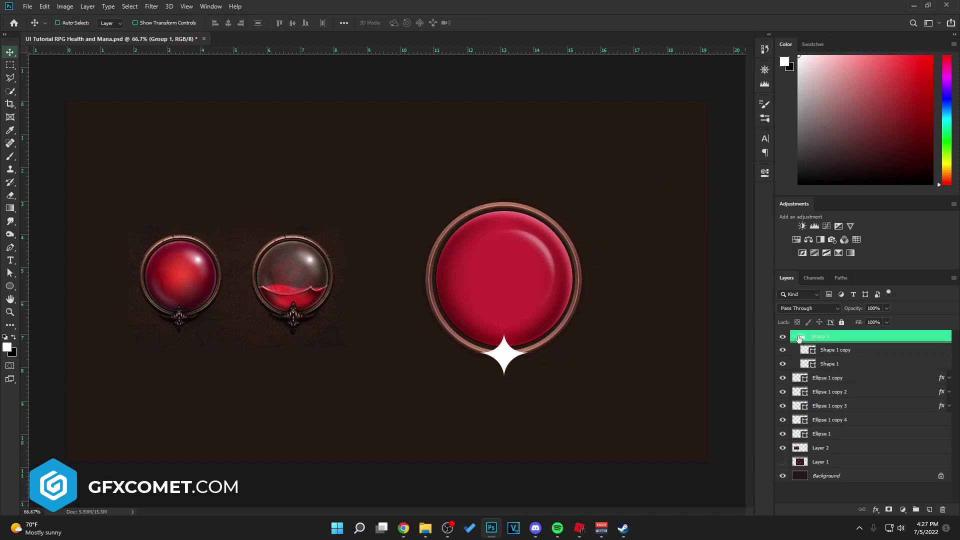
click(795, 336)
right_click(850, 354)
click(744, 321)
right_click(826, 336)
click(719, 330)
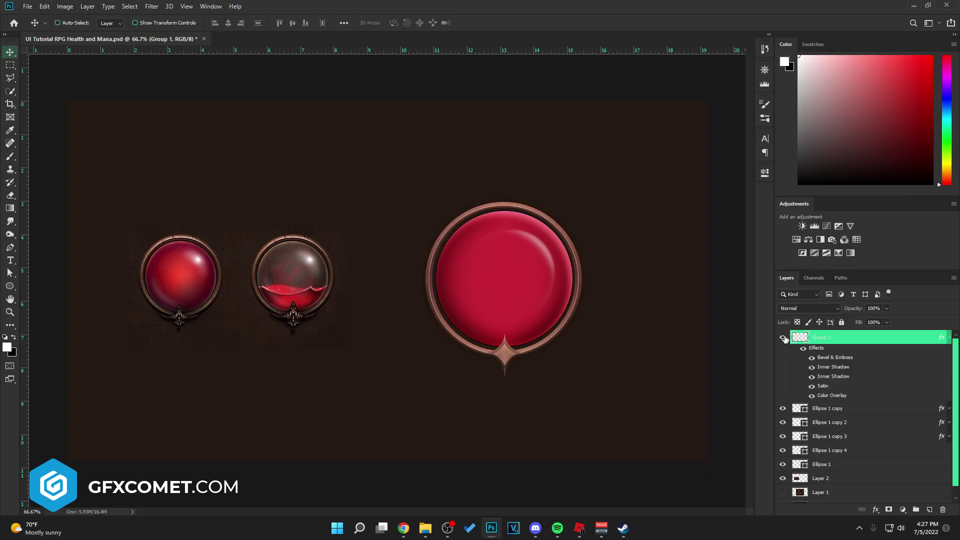
click(949, 337)
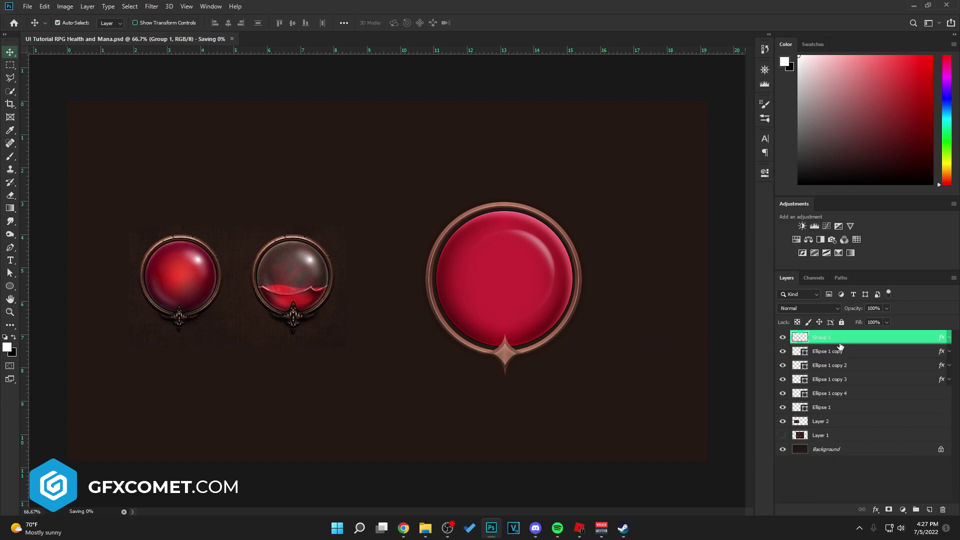
key(ctrl+j)
- Scale up the duplicated star group
key(ctrl+t)
drag(531, 332, 540, 323)
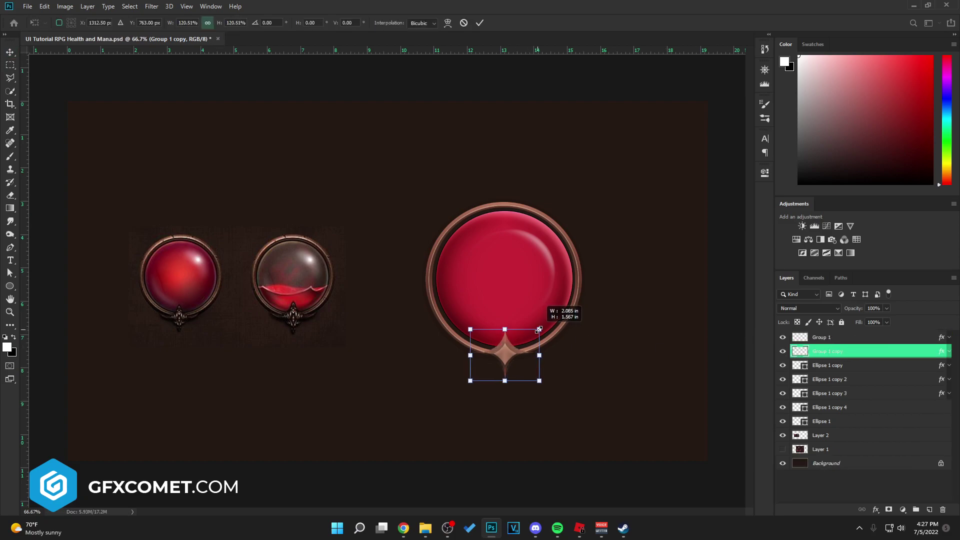
key(Return)
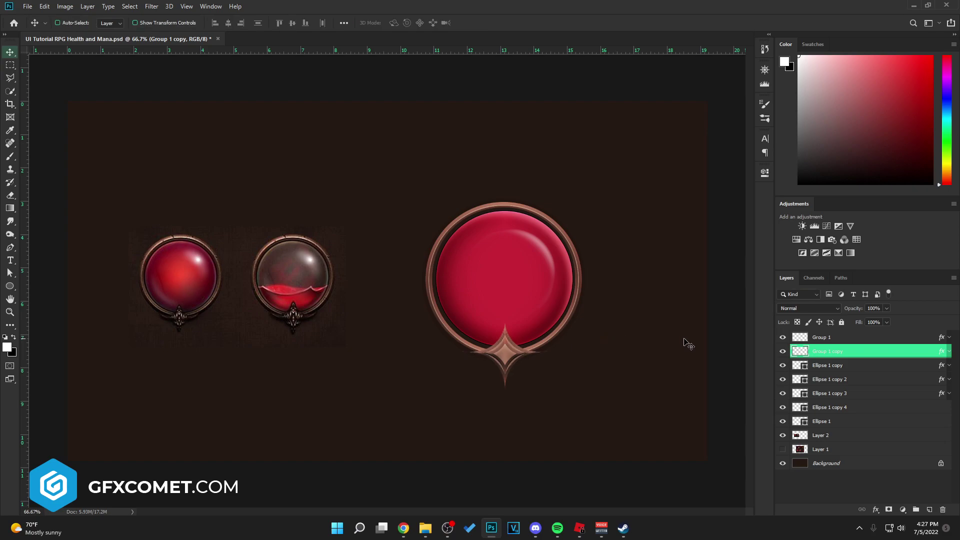
- Give Group 1 copy a black Stroke outline in its Layer Style
double_click(896, 353)
drag(600, 156, 656, 154)
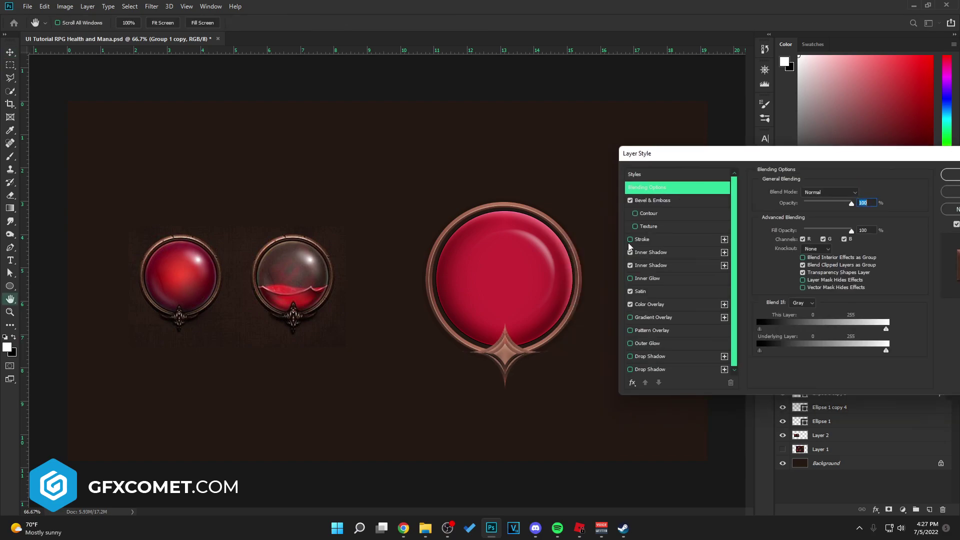
click(662, 240)
click(783, 268)
click(665, 370)
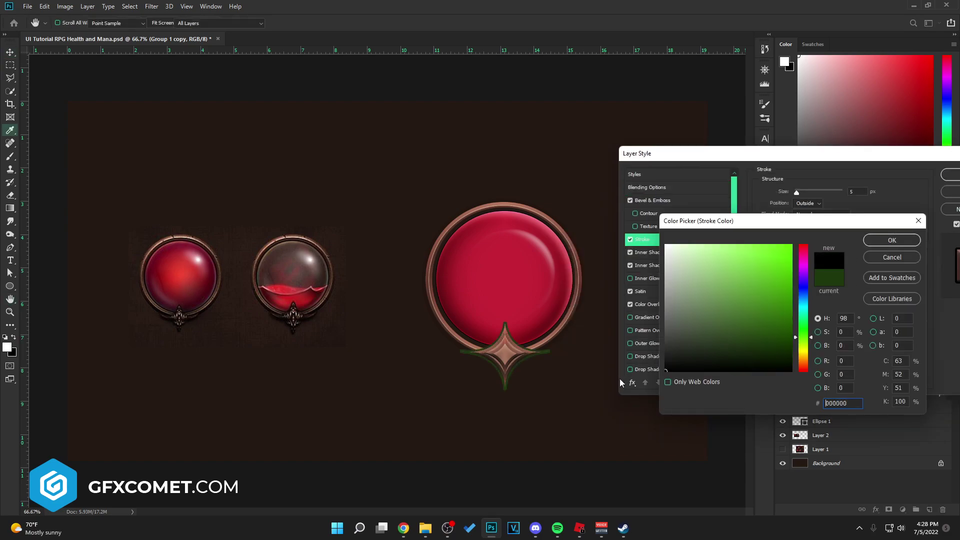
click(890, 241)
drag(881, 154, 743, 158)
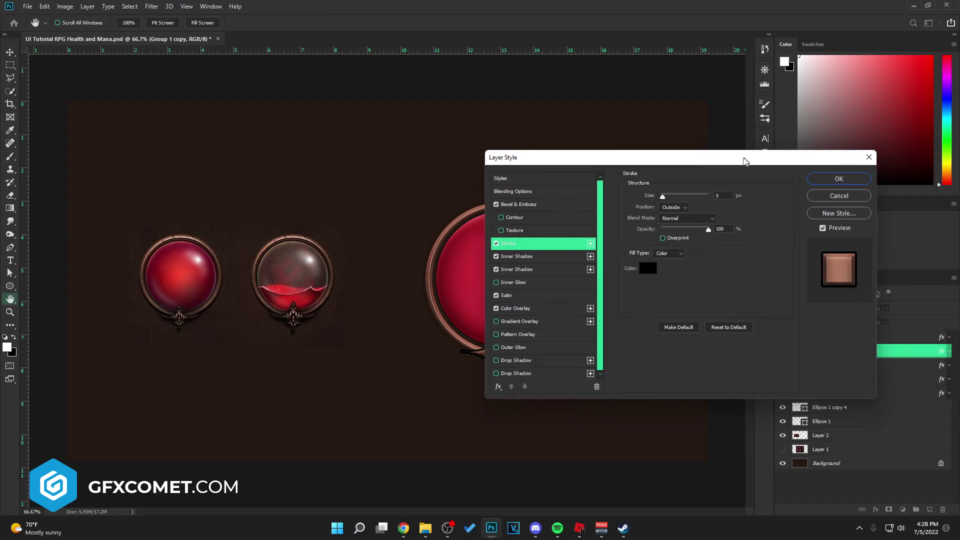
key(Return)
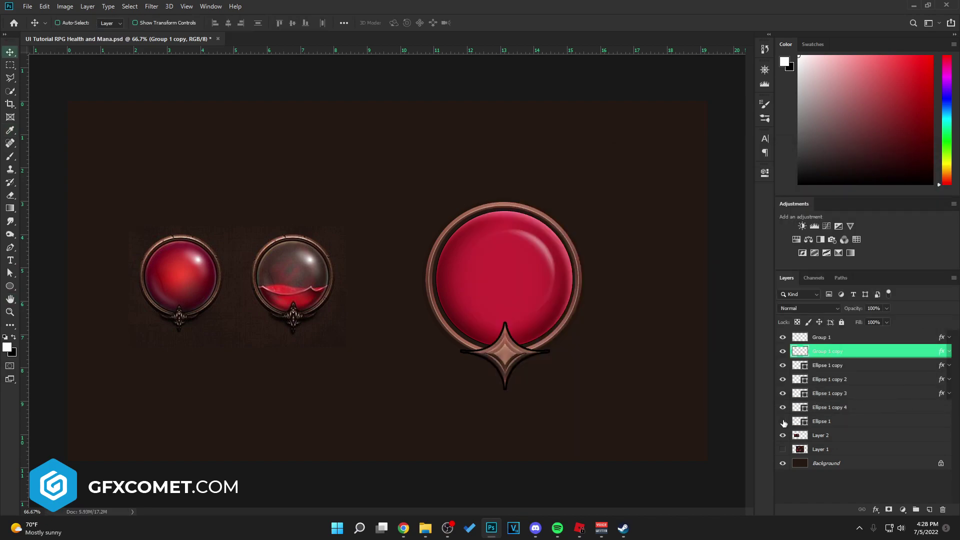
click(823, 424)
- Delete the Ellipse 1 layer and check Ellipse 1 copy 3 by toggling its visibility
key(ctrl+shift+bracketright)
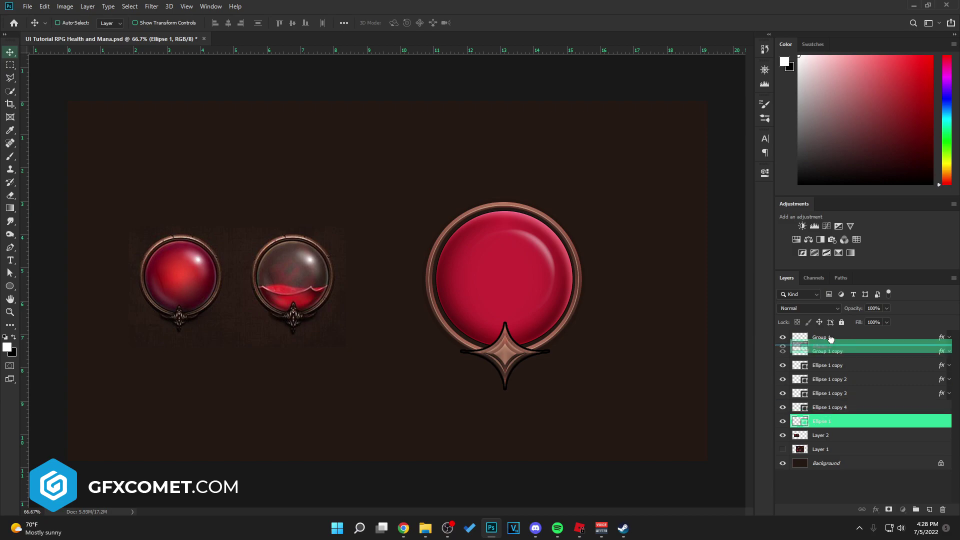
drag(556, 332, 532, 307)
key(Delete)
click(782, 393)
click(830, 395)
key(ctrl+plus)
key(ctrl+plus)
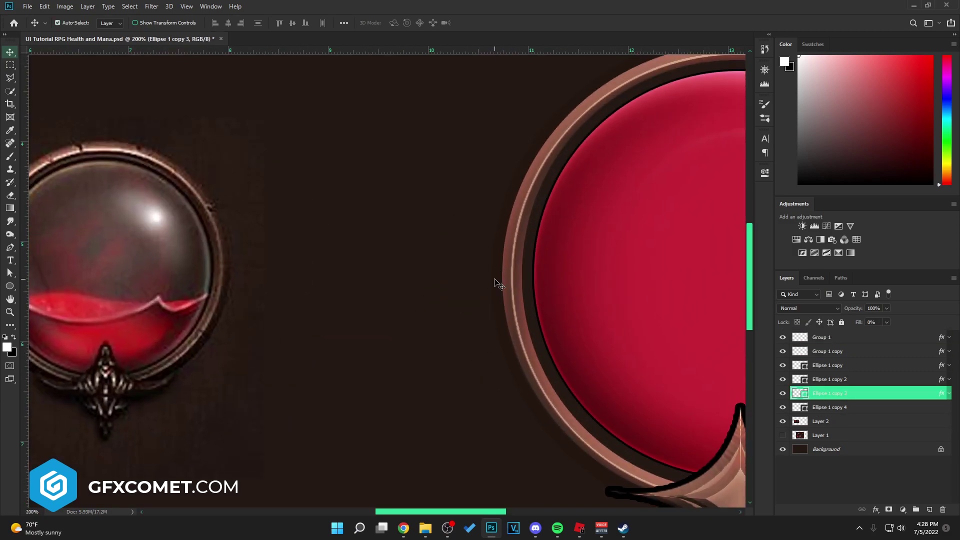
- Give Ellipse 1 copy 2 a 40% opacity drop shadow, discarding a trial 1 px black outline
click(495, 283)
key(ctrl+minus)
key(ctrl+minus)
double_click(875, 380)
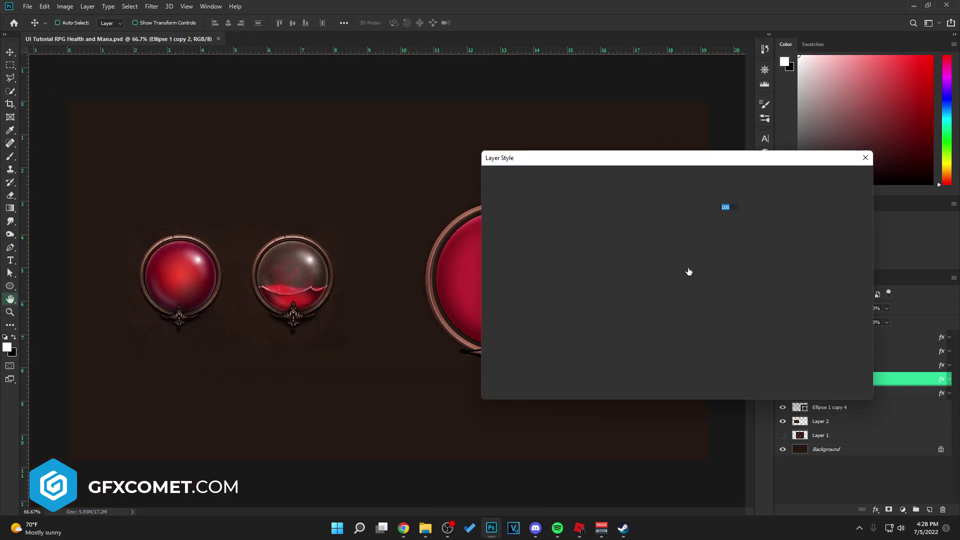
drag(575, 156, 725, 168)
click(655, 253)
click(796, 279)
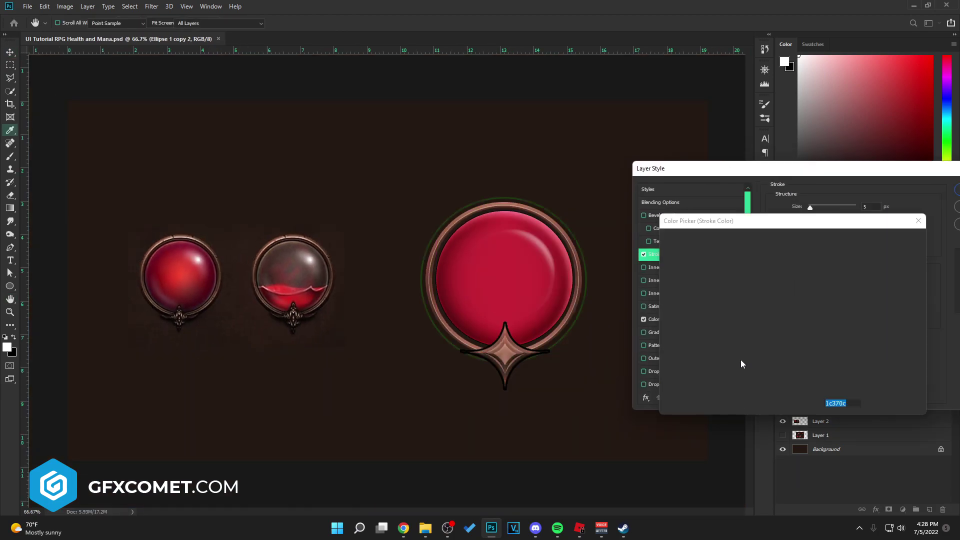
text(000000)
click(907, 241)
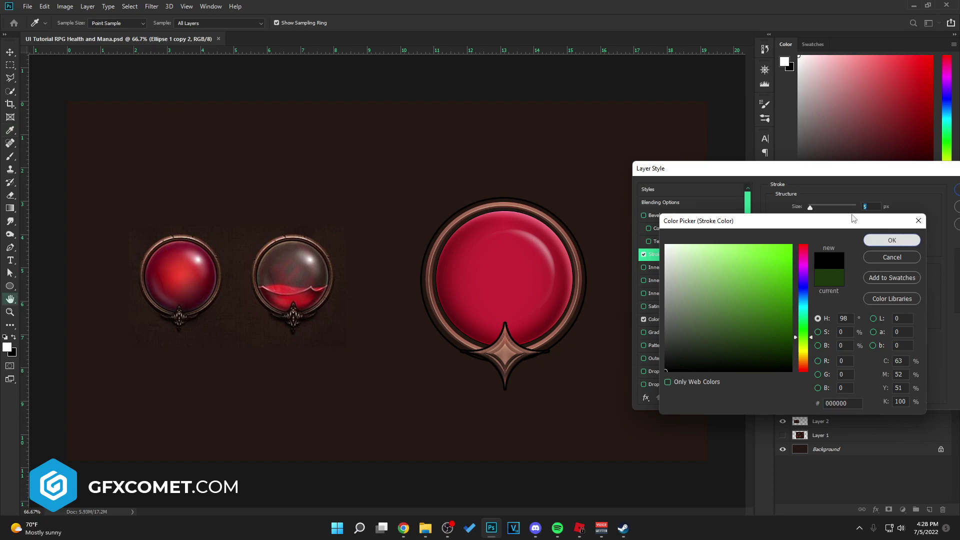
drag(810, 207, 809, 209)
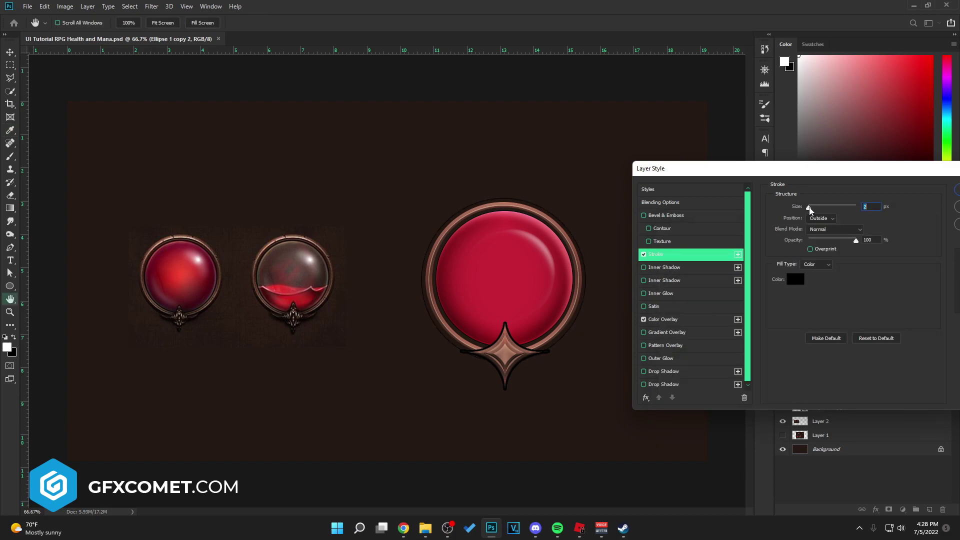
click(644, 255)
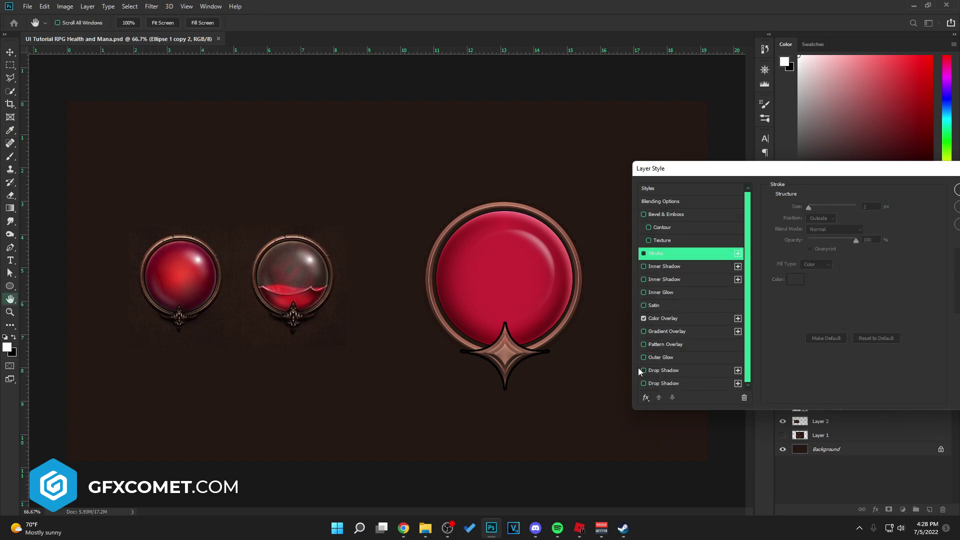
click(644, 370)
drag(855, 221, 828, 222)
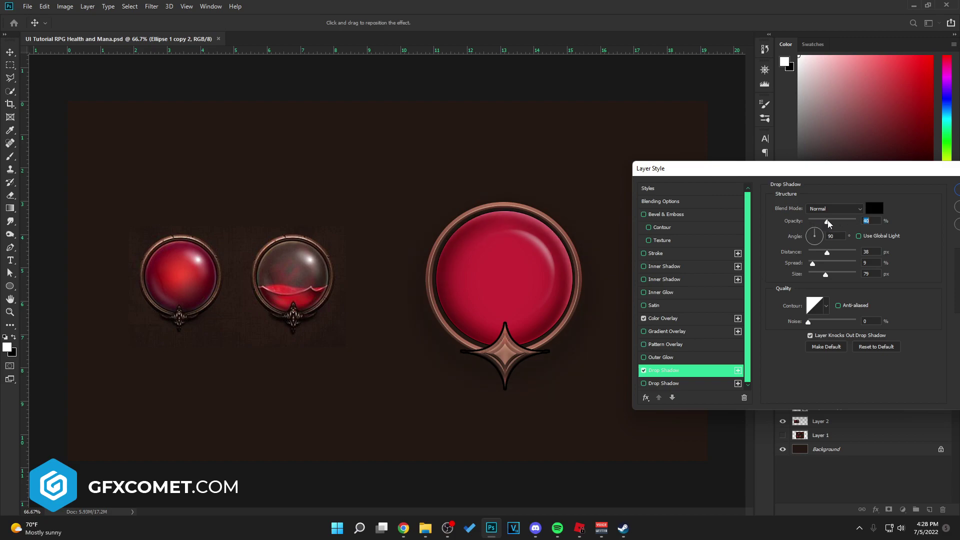
click(850, 198)
- Copy Ellipse 1 copy 2's style onto Group 1 and delete the enlarged Group 1 copy
right_click(901, 387)
click(800, 328)
click(829, 337)
click(783, 351)
click(825, 351)
right_click(849, 351)
click(803, 333)
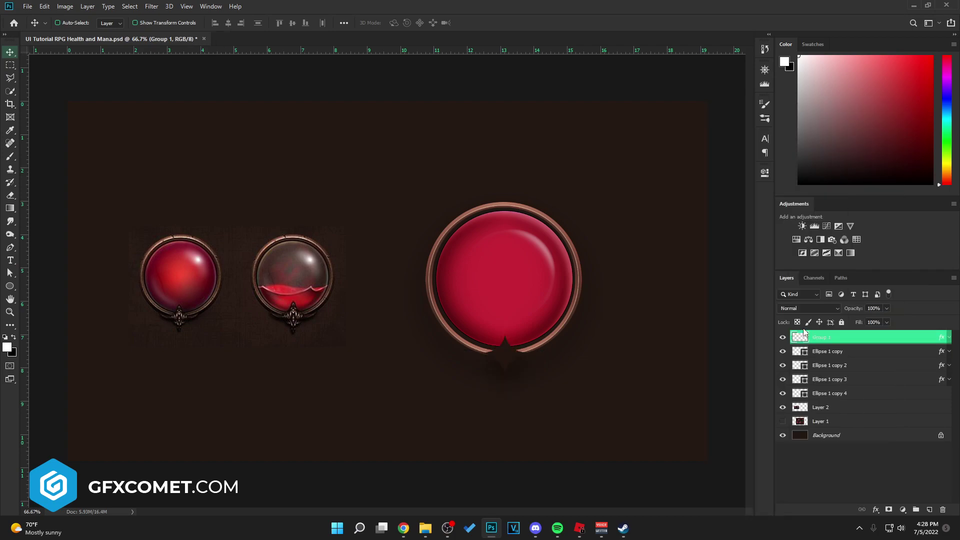
- Adjust Group 1's drop shadow settings and apply them
double_click(878, 341)
drag(630, 179, 797, 179)
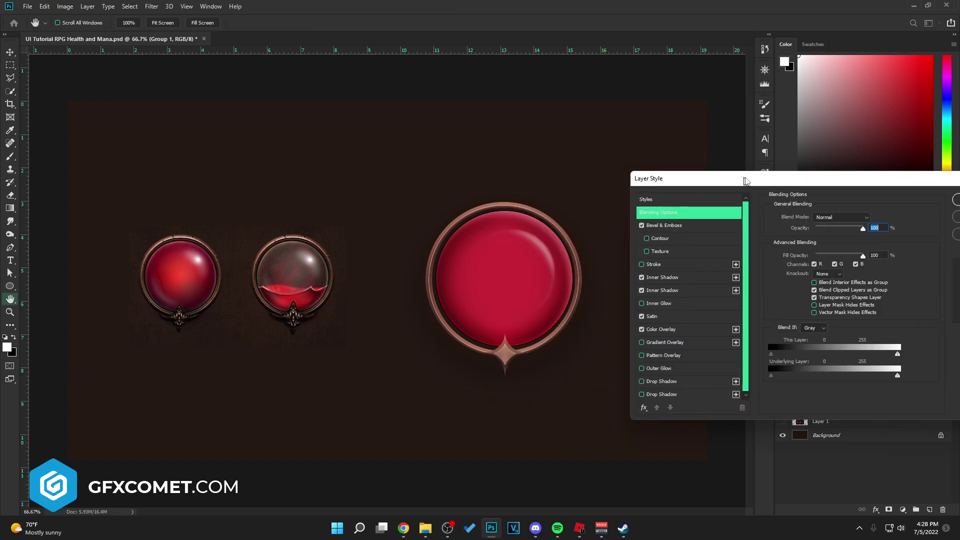
click(690, 382)
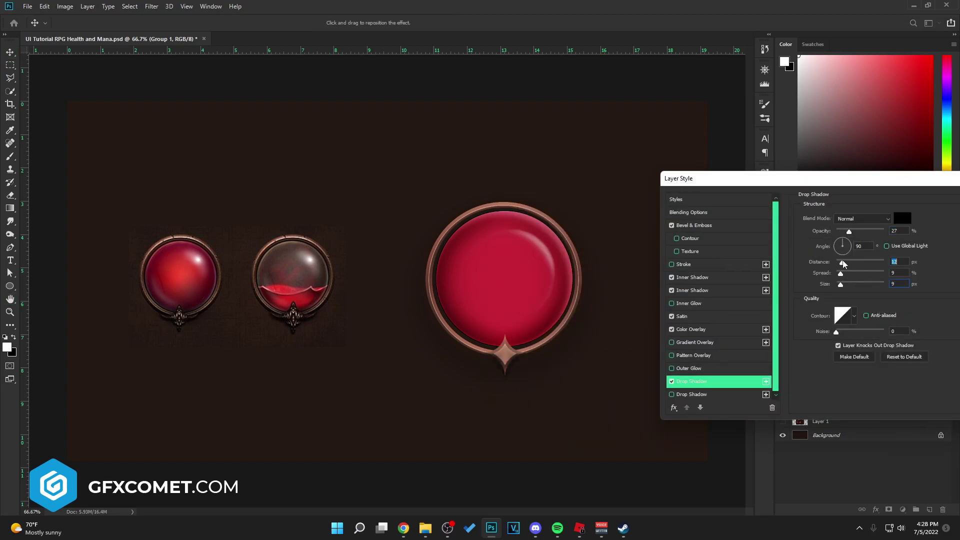
drag(870, 185, 702, 185)
click(846, 196)
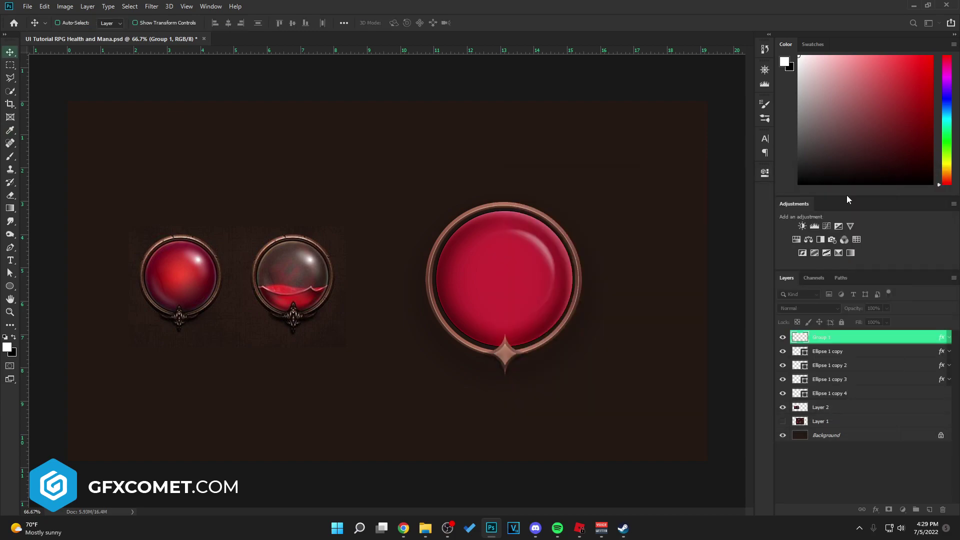
- Hide the reference orbs, group the red orb's layers, and place a copy to its right
click(783, 407)
key(ctrl+g)
mouse_move(556, 289)
mouse_down()
mouse_move(368, 289)
mouse_move(543, 289)
mouse_up()
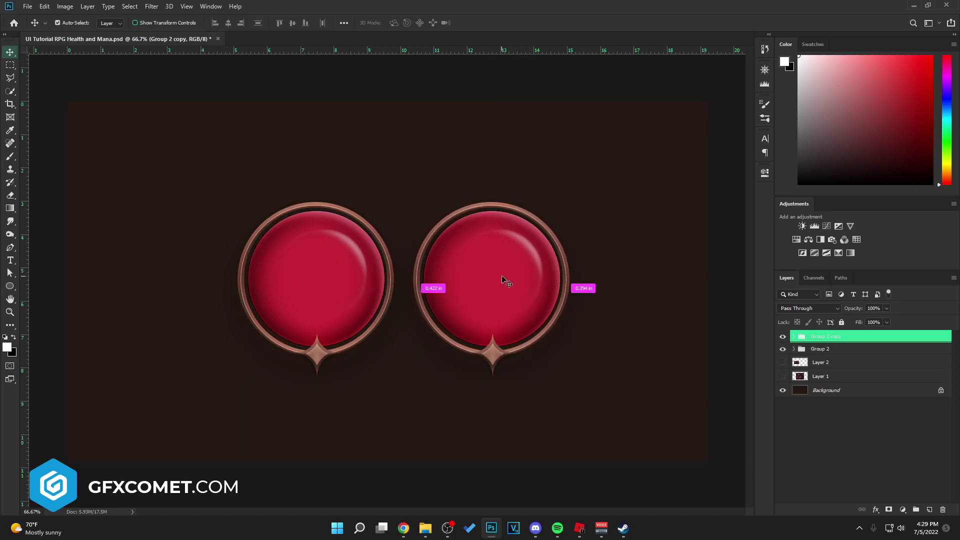
click(793, 336)
- Try a blue fill on the copied orb's Ellipse 1 copy 3 and copy 4, then cancel
click(814, 392)
double_click(814, 391)
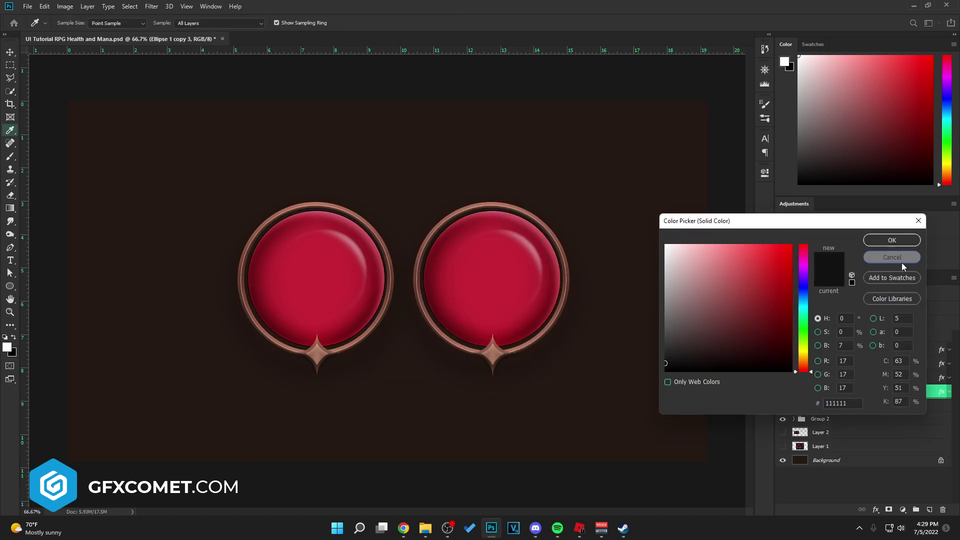
key(Escape)
click(811, 405)
click(802, 300)
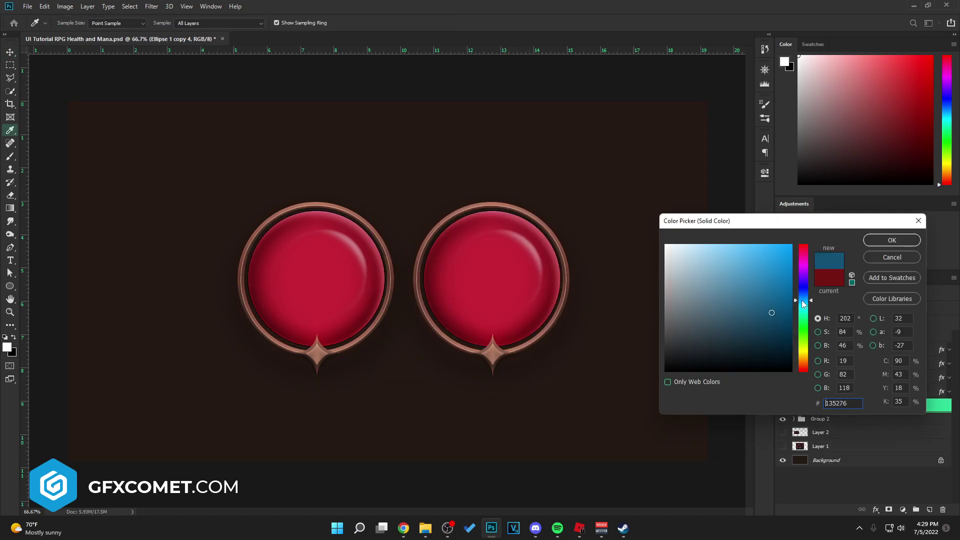
click(889, 258)
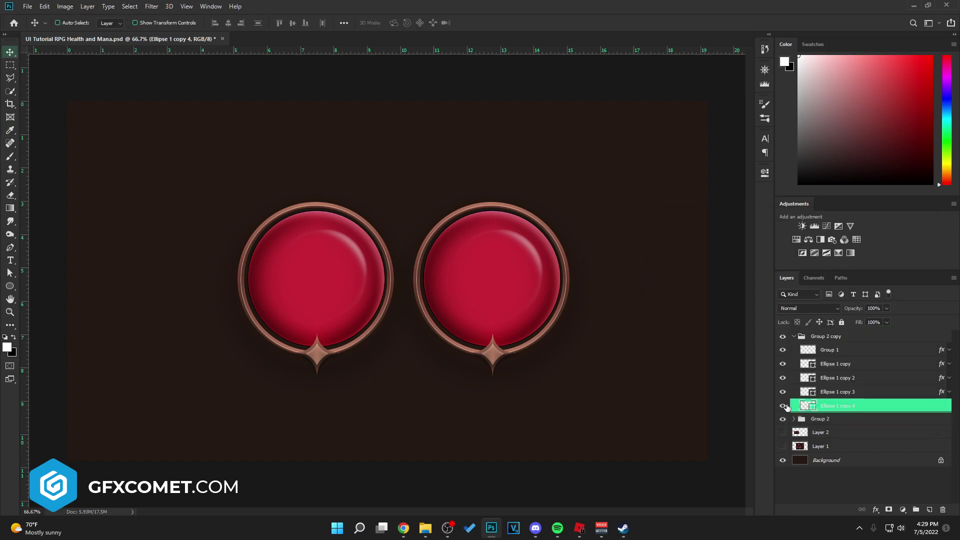
- Toggle the orbs' layer visibility to compare, leaving Ellipse 1 copy 3 and copy 4 hidden
click(783, 377)
click(782, 419)
click(783, 406)
mouse_move(782, 391)
mouse_down()
mouse_move(782, 408)
mouse_move(783, 392)
mouse_up()
- Set Ellipse 1 copy 3's Color Overlay to bright cyan-blue 1b87aa
click(948, 393)
double_click(840, 487)
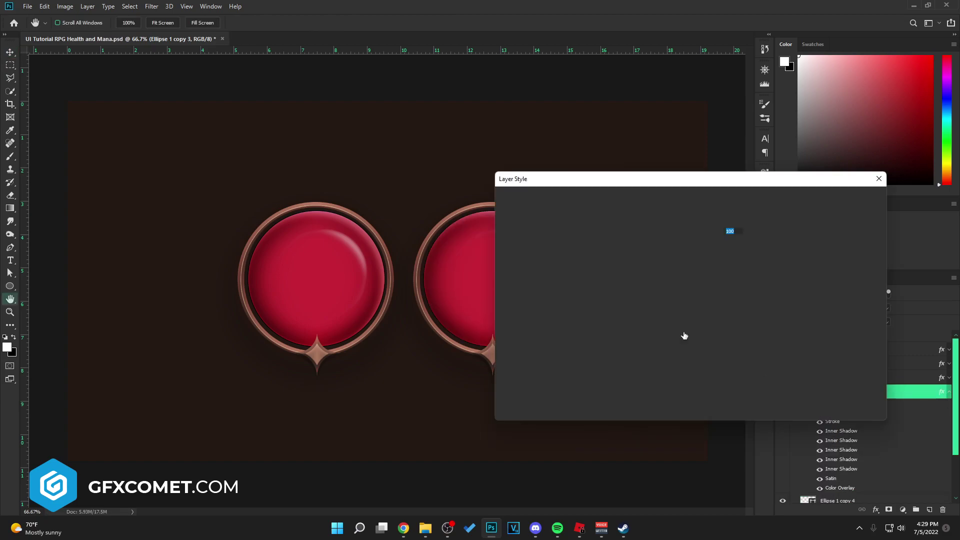
click(883, 215)
click(802, 303)
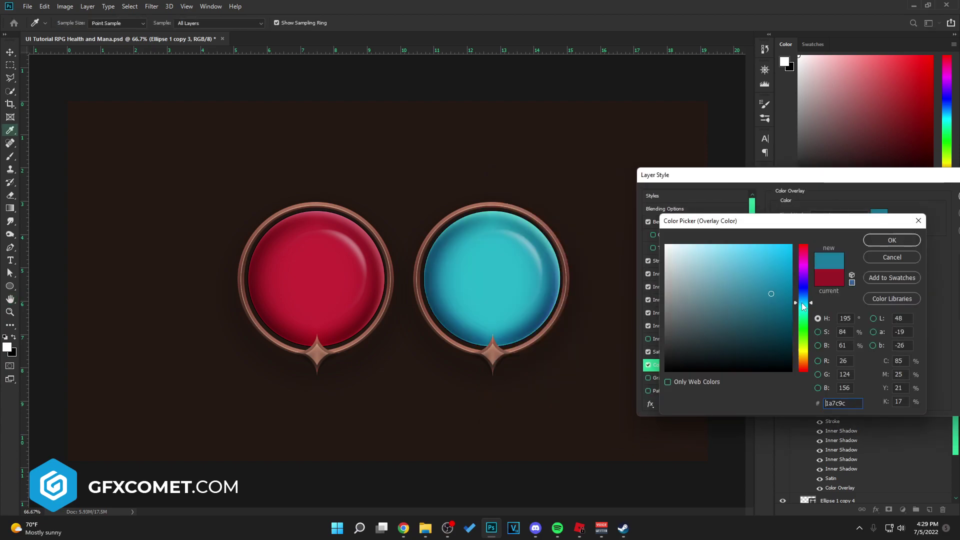
click(773, 286)
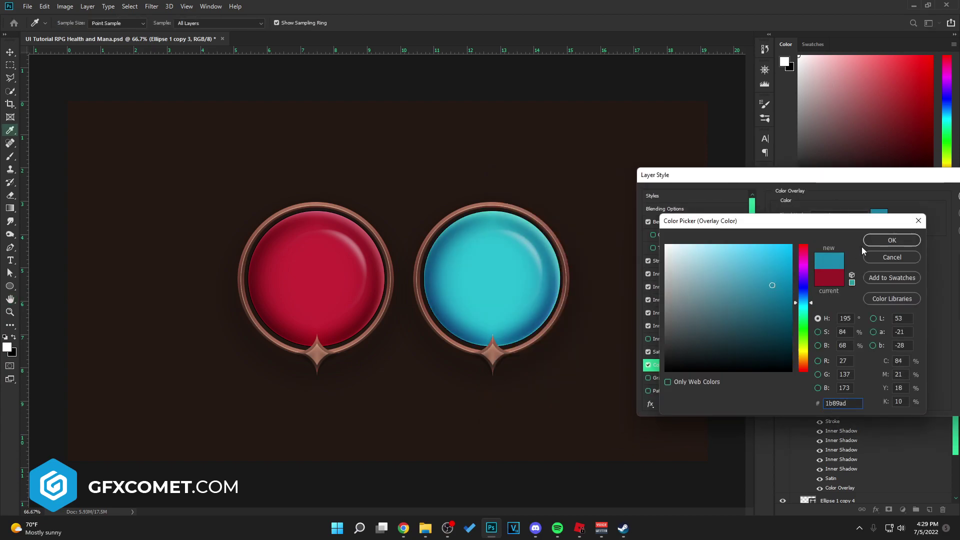
key(Return)
key(Return)
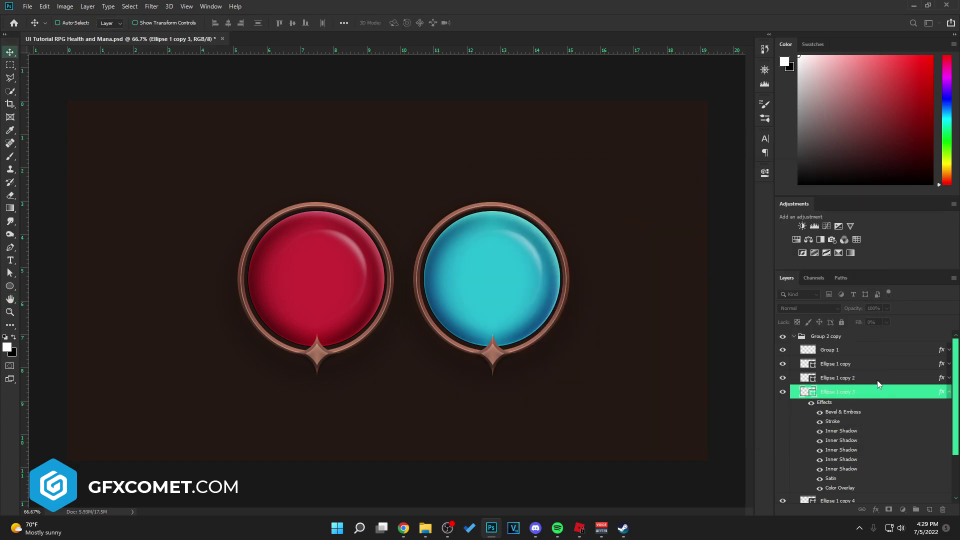
click(950, 395)
- Hide Ellipse 1 copy 3 and save the document
right_click(915, 394)
key(Escape)
click(783, 392)
key(ctrl+s)
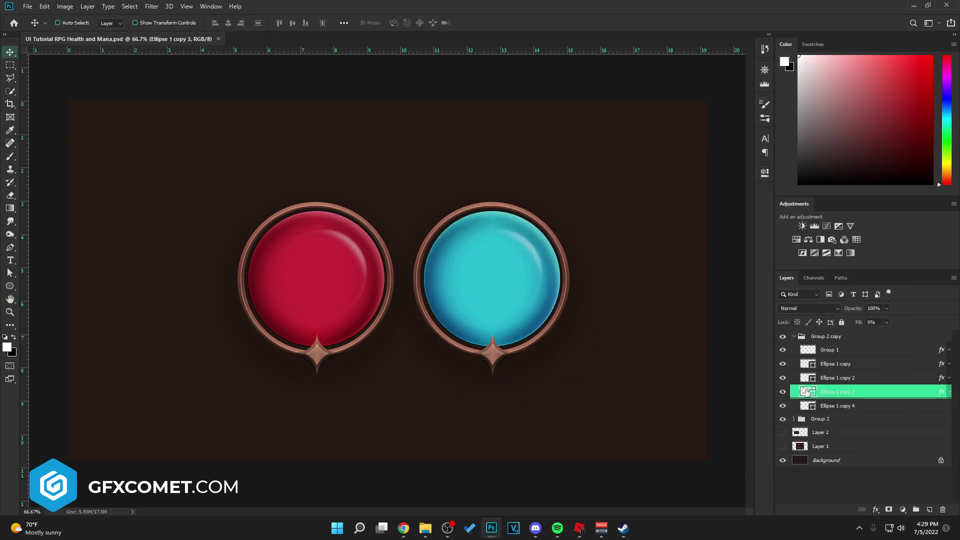
- Remove the Color Overlay from Ellipse 1 copy 3 and hide the red inner fill
click(944, 393)
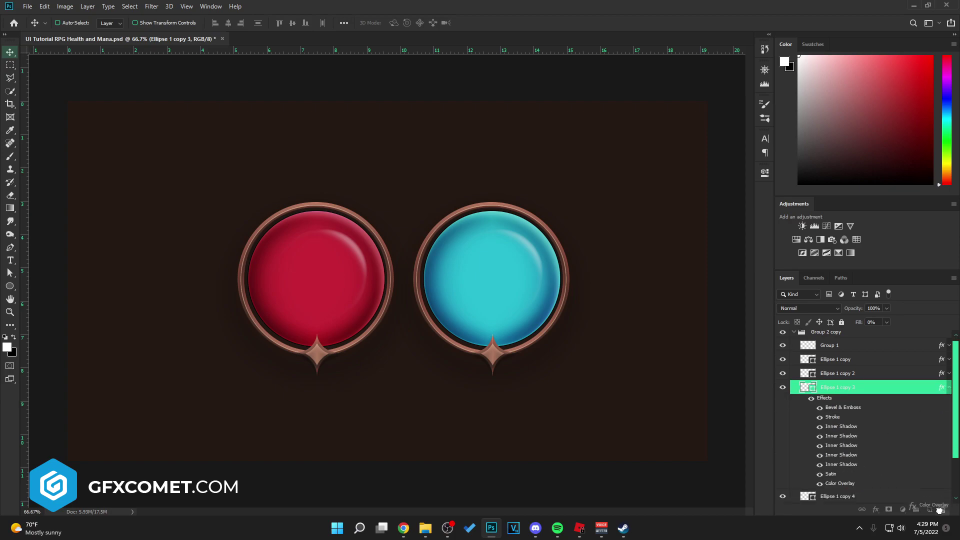
drag(849, 489, 943, 509)
click(950, 392)
click(783, 406)
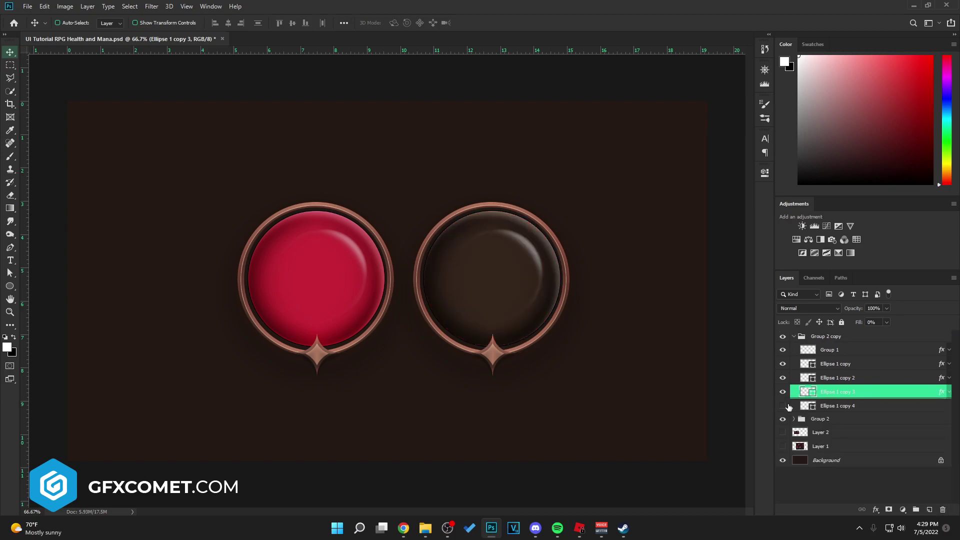
- Check the Layer 1 reference, re-show Ellipse 1 copy 4, and add a new layer above it
click(783, 446)
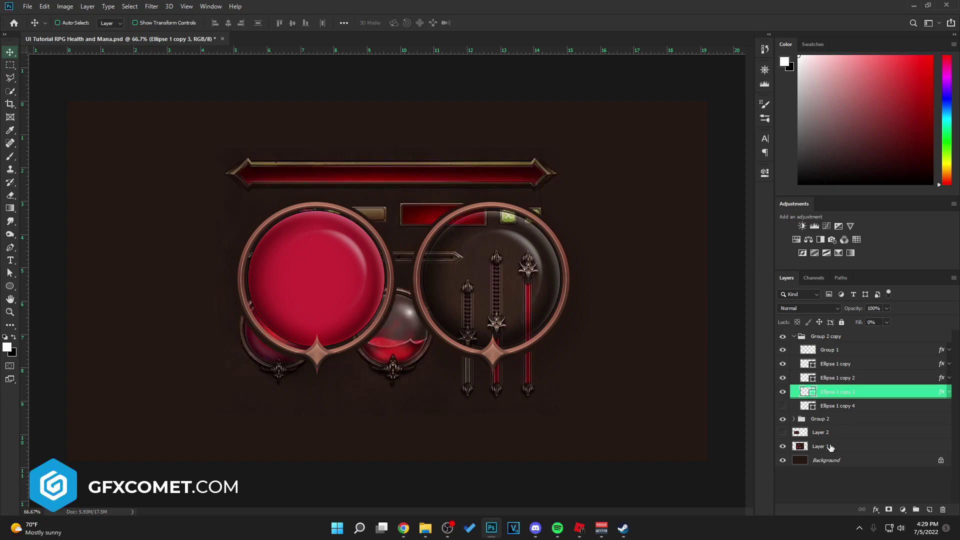
click(831, 447)
click(783, 446)
click(800, 405)
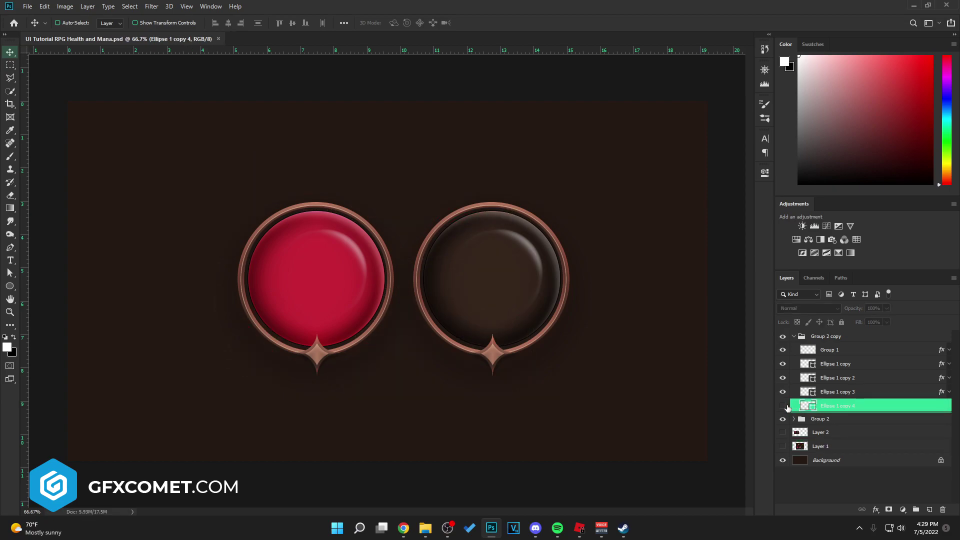
click(783, 405)
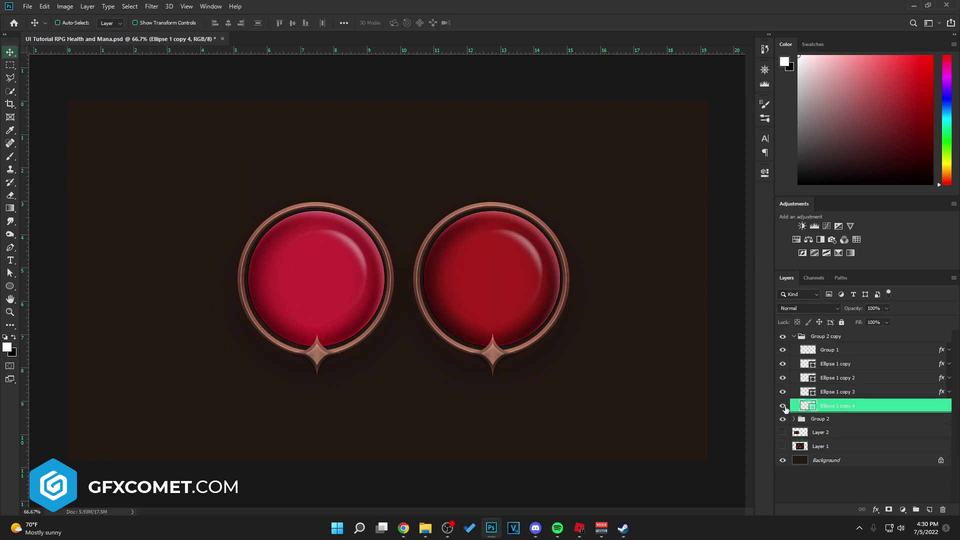
key(ctrl+shift+alt+n)
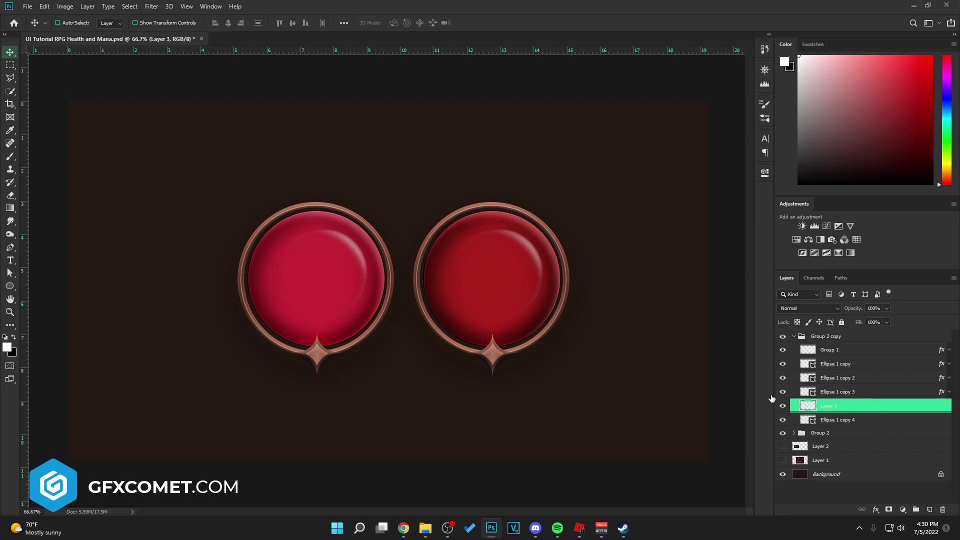
- Clip the new layer to the inner circle and draw a cyan-filled wave shape
click(783, 419)
alt+click(845, 409)
click(10, 247)
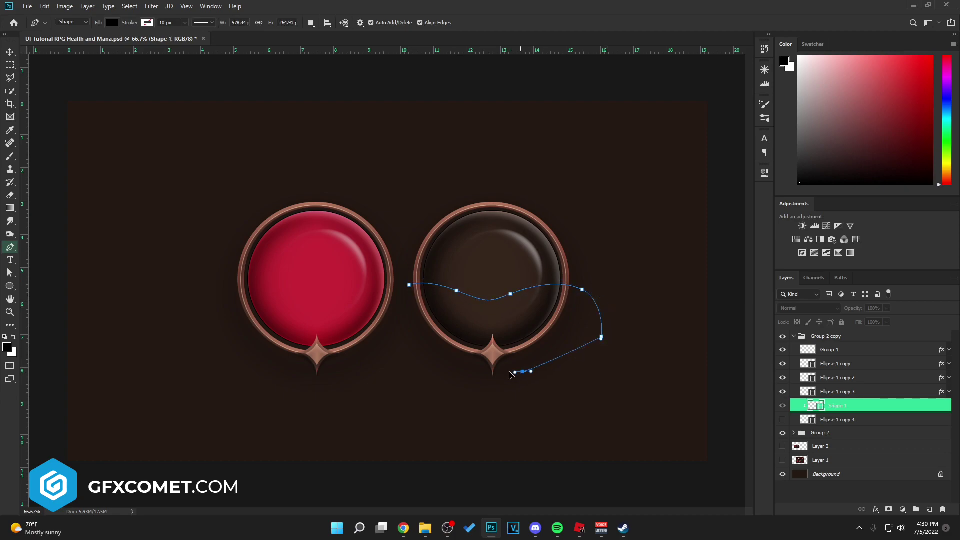
click(409, 285)
key(v)
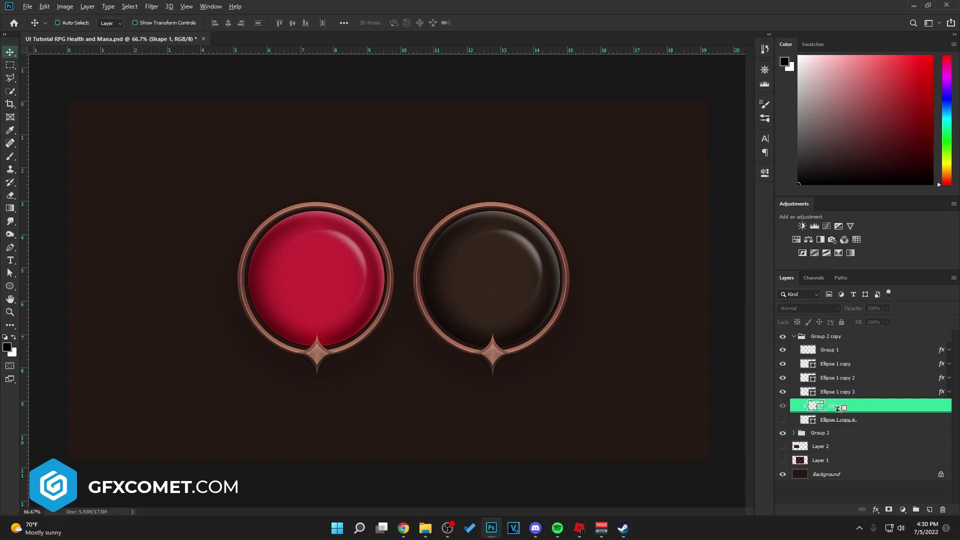
double_click(814, 405)
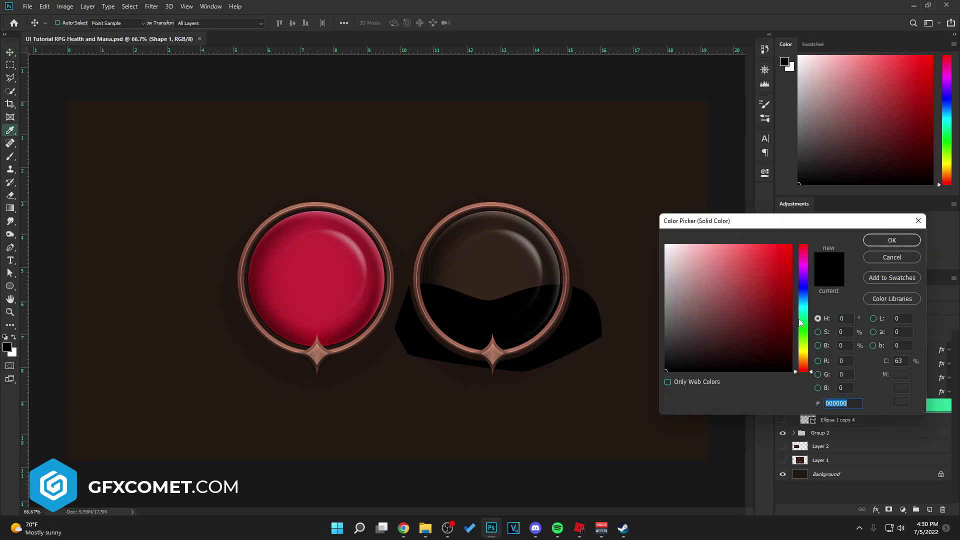
key(ctrl+v)
click(875, 241)
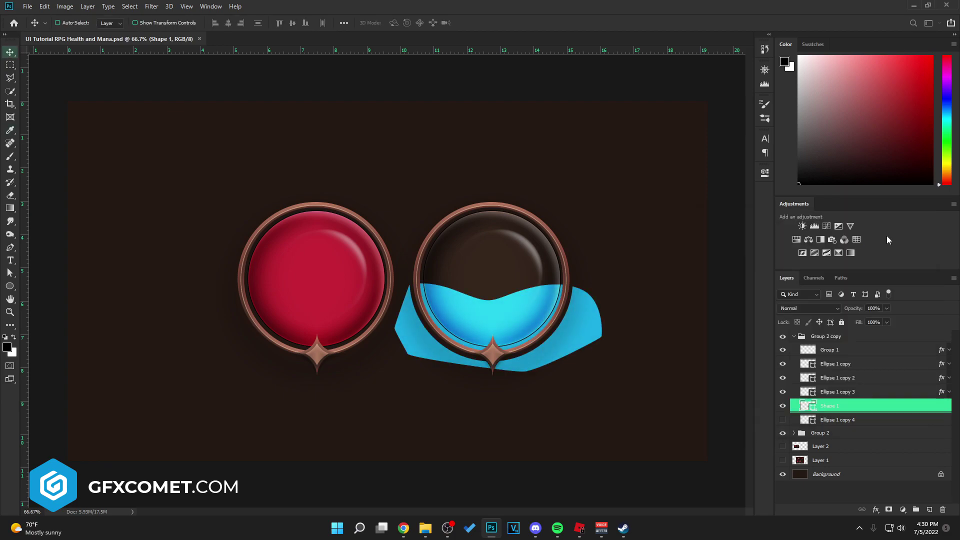
- Trim the cyan wave to the circle by deleting the spill outside it
ctrl+click(803, 395)
key(m)
right_click(397, 168)
click(524, 188)
key(Delete)
key(ctrl+d)
- Duplicate the wave and offset the copy slightly down
key(v)
drag(830, 406, 830, 419)
mouse_move(566, 348)
mouse_down()
mouse_move(584, 331)
mouse_move(570, 328)
mouse_up()
key(ctrl+t)
right_click(529, 308)
key(Escape)
key(Return)
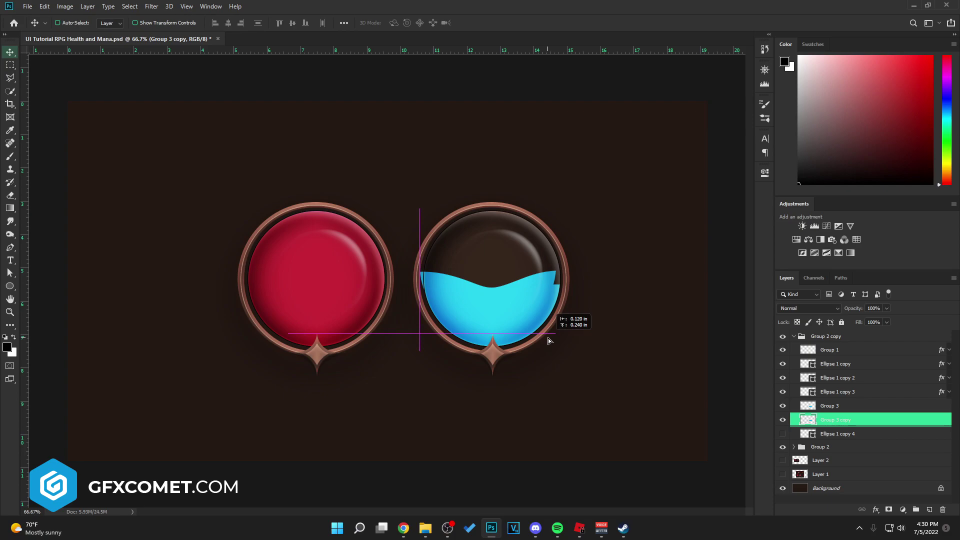
- Make the back wave semi-transparent, stretch it wider, and shift it right
drag(855, 311, 818, 311)
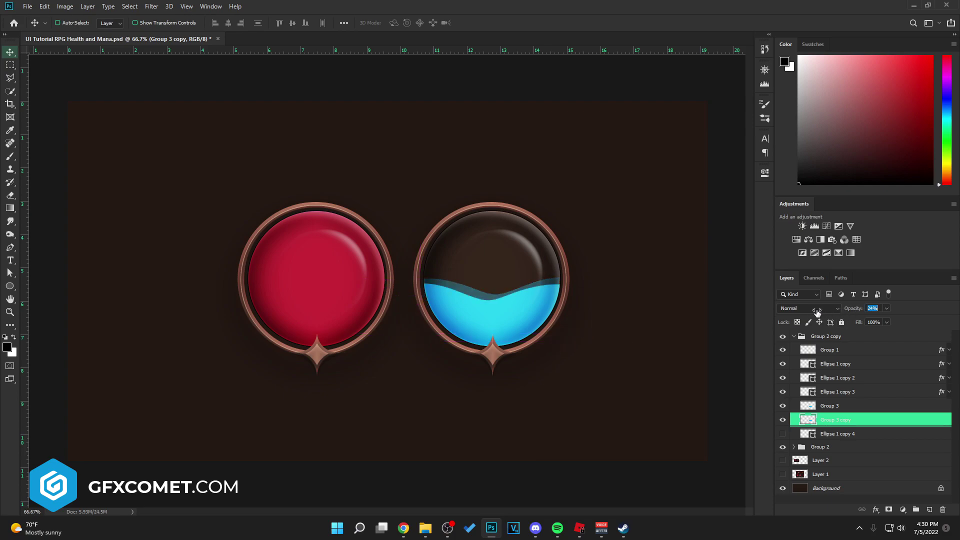
drag(575, 320, 604, 315)
key(ctrl+t)
key(Return)
mouse_move(583, 274)
mouse_down()
mouse_move(570, 295)
mouse_move(591, 302)
mouse_up()
mouse_move(852, 310)
mouse_down()
mouse_move(911, 310)
mouse_move(888, 310)
mouse_up()
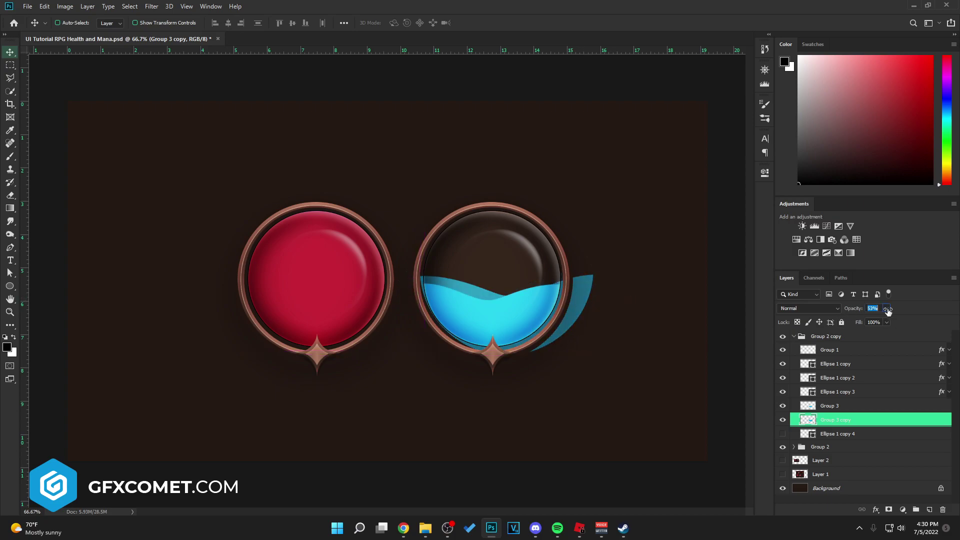
- Trim the back wave to the circle by deleting what spills outside
ctrl+click(811, 394)
click(7, 78)
right_click(301, 143)
click(373, 159)
key(Delete)
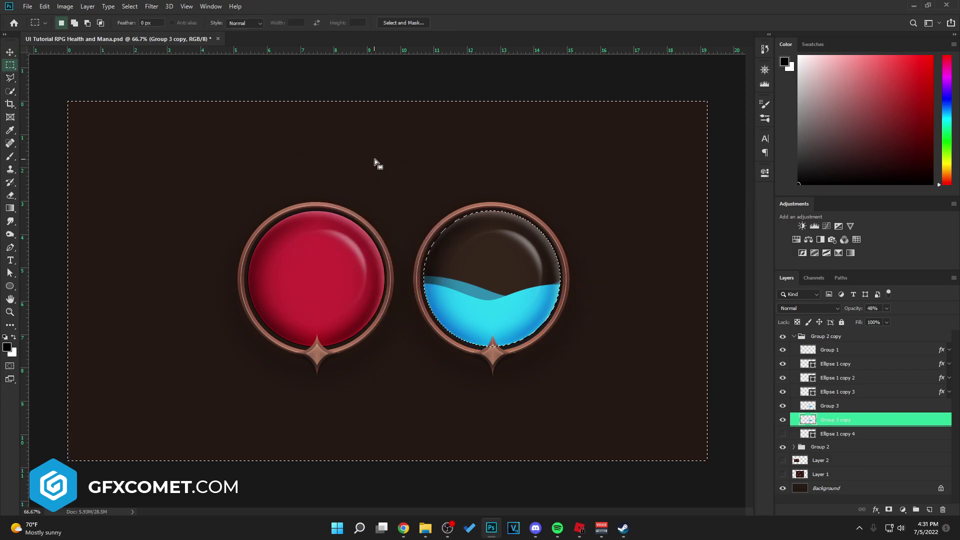
- Clear the selection and duplicate the Background layer
key(ctrl+d)
key(v)
click(765, 70)
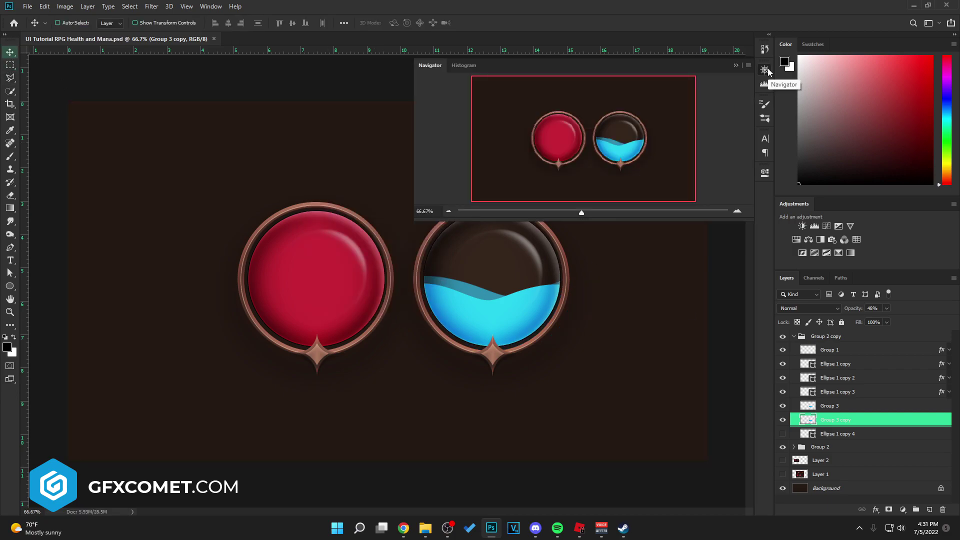
click(765, 70)
drag(850, 488, 928, 509)
- Give the background copy a near-black dark grey (about #181818) Color Overlay
double_click(890, 488)
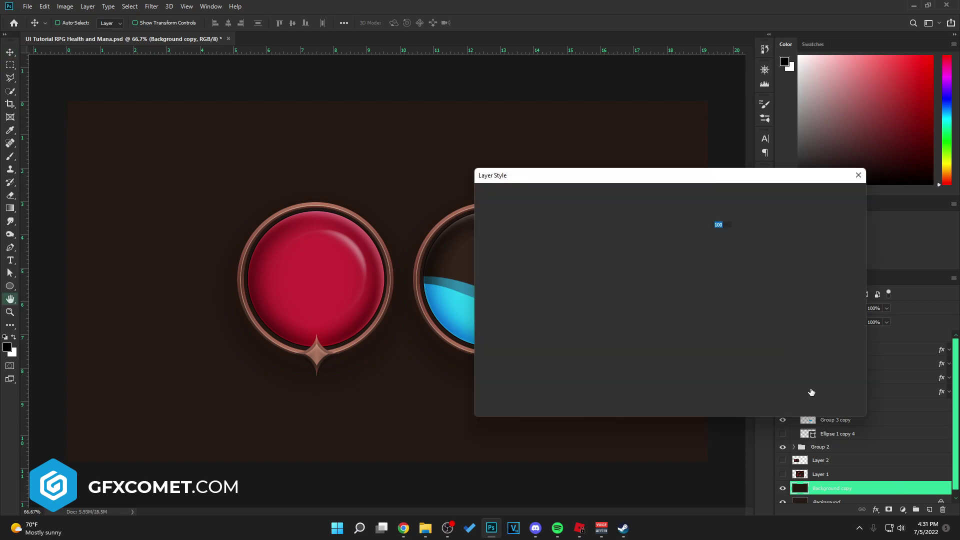
drag(619, 176, 765, 153)
click(650, 343)
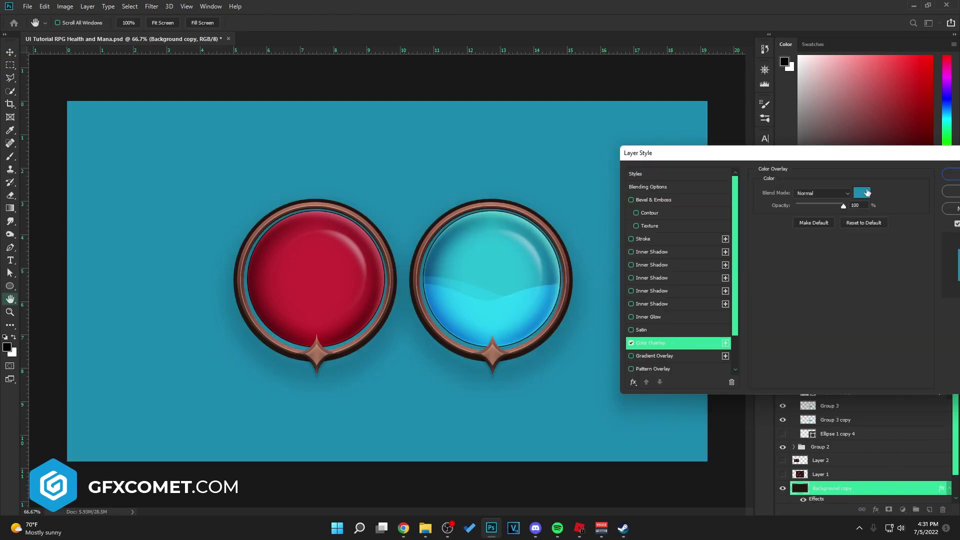
click(861, 193)
click(651, 366)
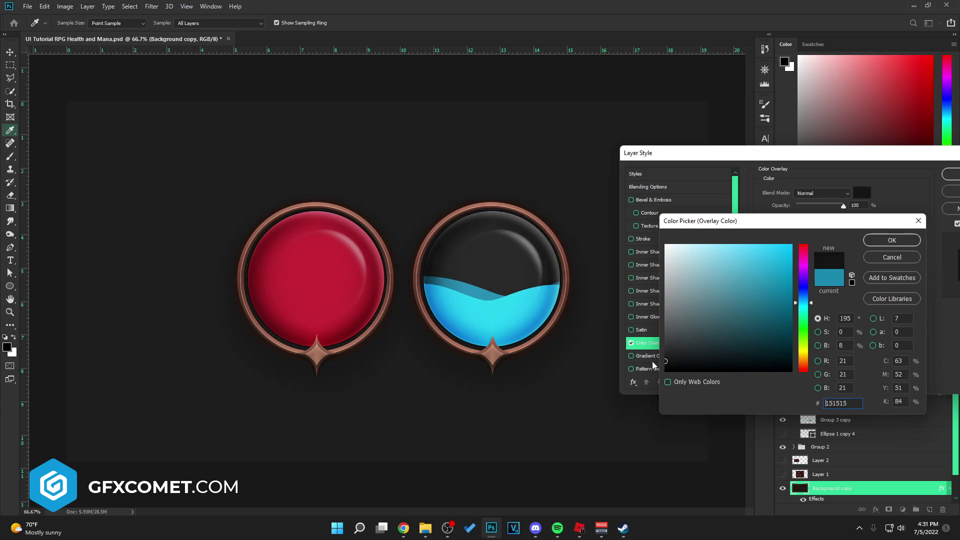
click(652, 361)
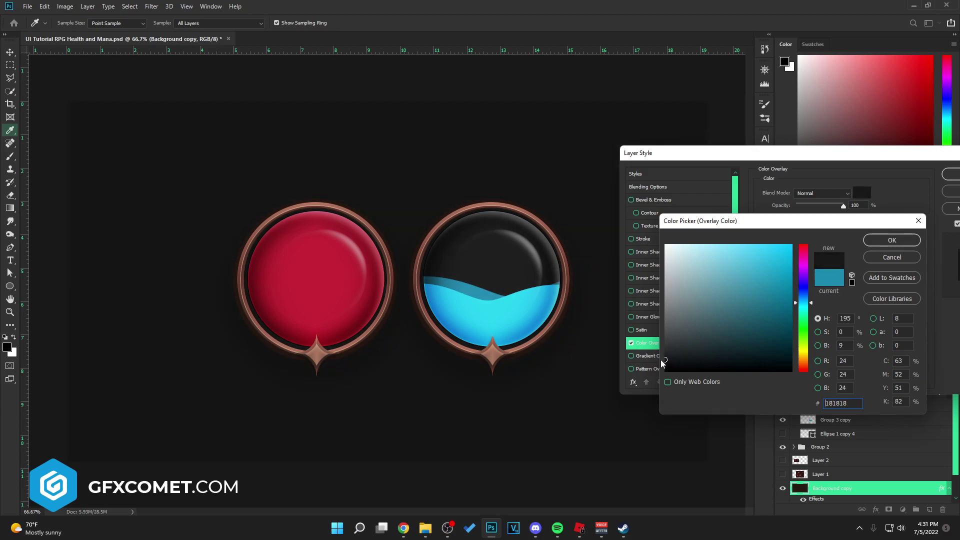
click(894, 241)
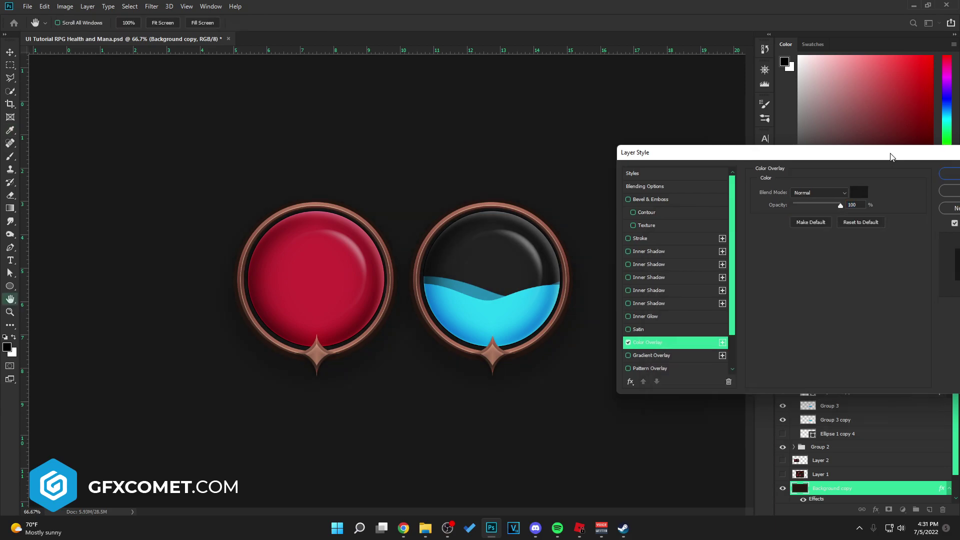
drag(899, 153, 731, 153)
click(819, 176)
click(794, 337)
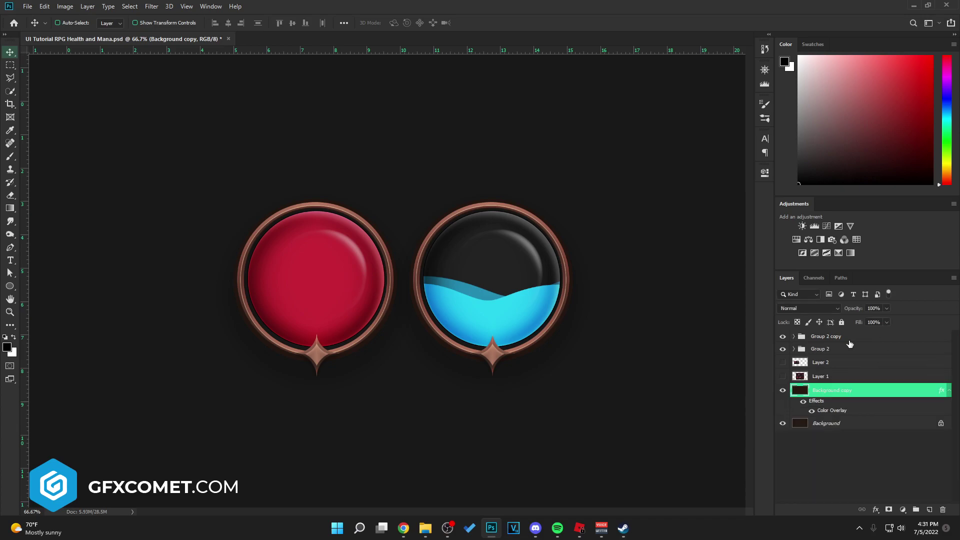
click(929, 509)
- Paint soft cyan and red glows around the mana and health orbs with a large brush
key(b)
alt+click(515, 318)
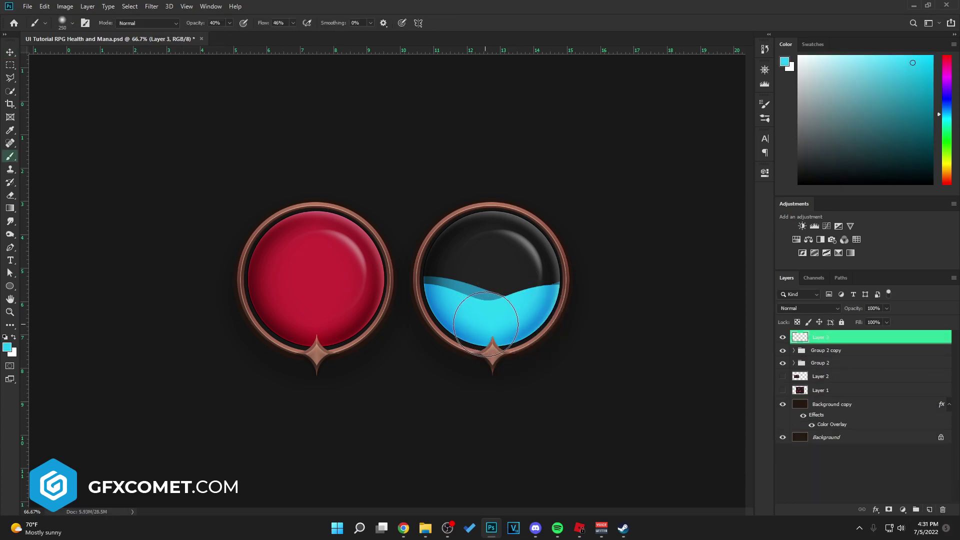
key(bracketright)
key(bracketright)
click(448, 302)
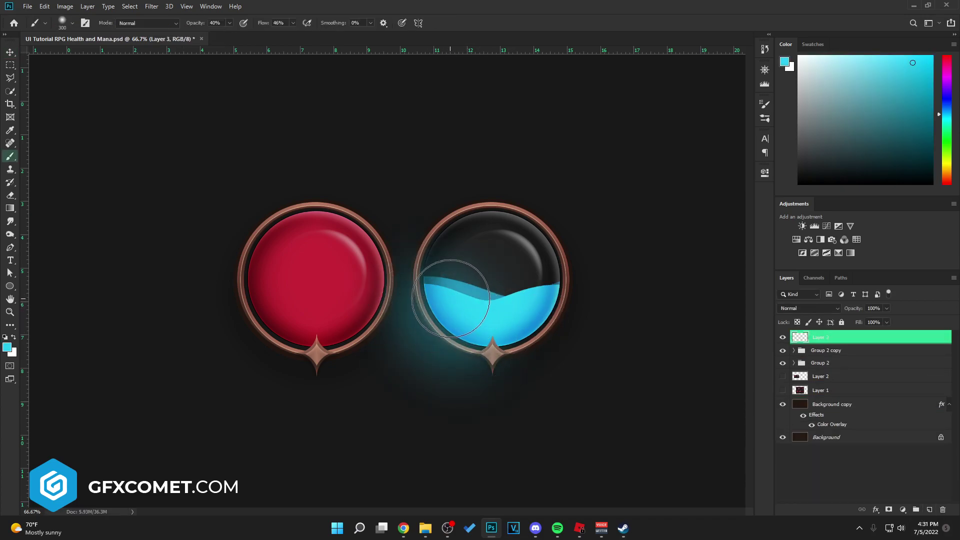
key(ctrl+z)
key(bracketleft)
alt+click(317, 277)
key(bracketright)
key(bracketright)
key(bracketright)
key(bracketright)
key(bracketright)
key(bracketright)
- Set the glow layer to Color Dodge 70%, and duplicate it as Linear Dodge (Add) at lower opacity
key(v)
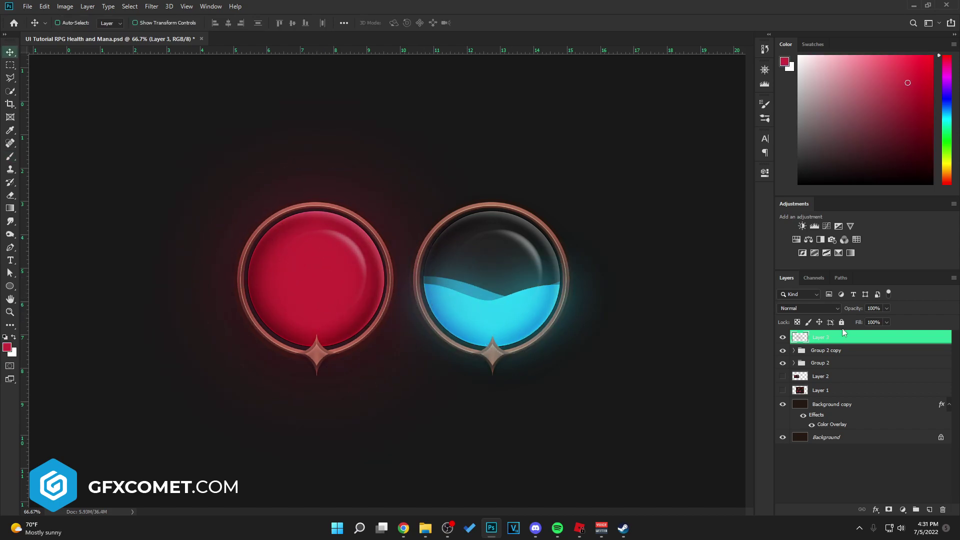
click(808, 308)
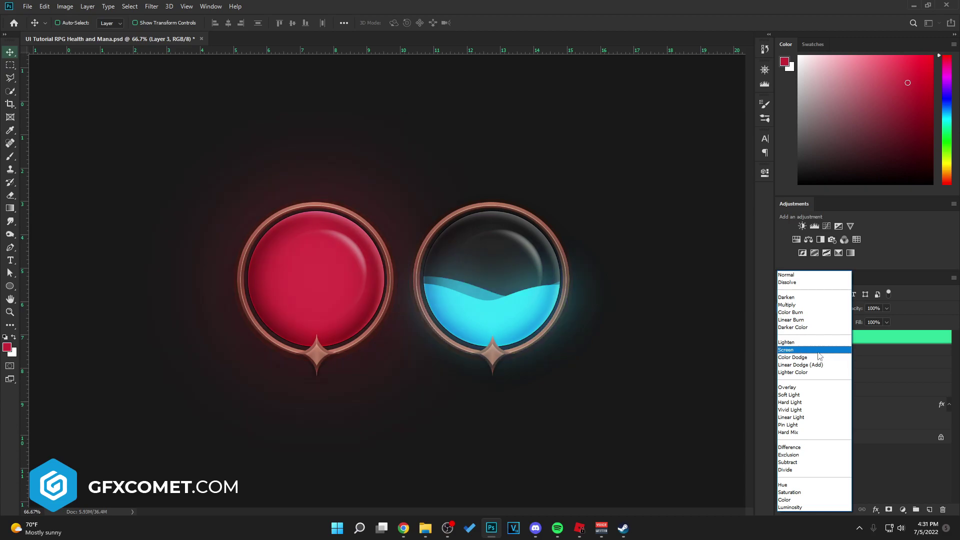
click(818, 358)
key(7)
key(ctrl+j)
click(807, 308)
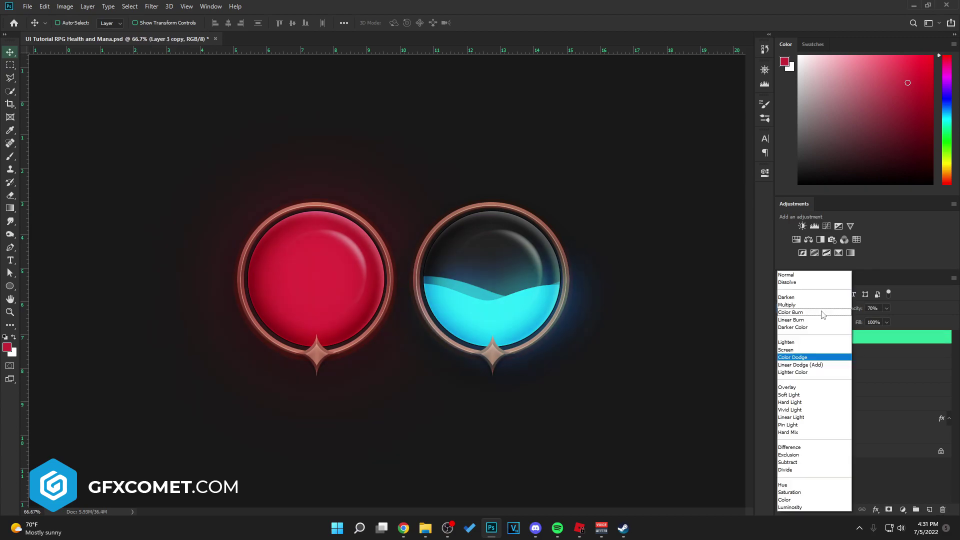
click(818, 365)
drag(853, 308, 648, 310)
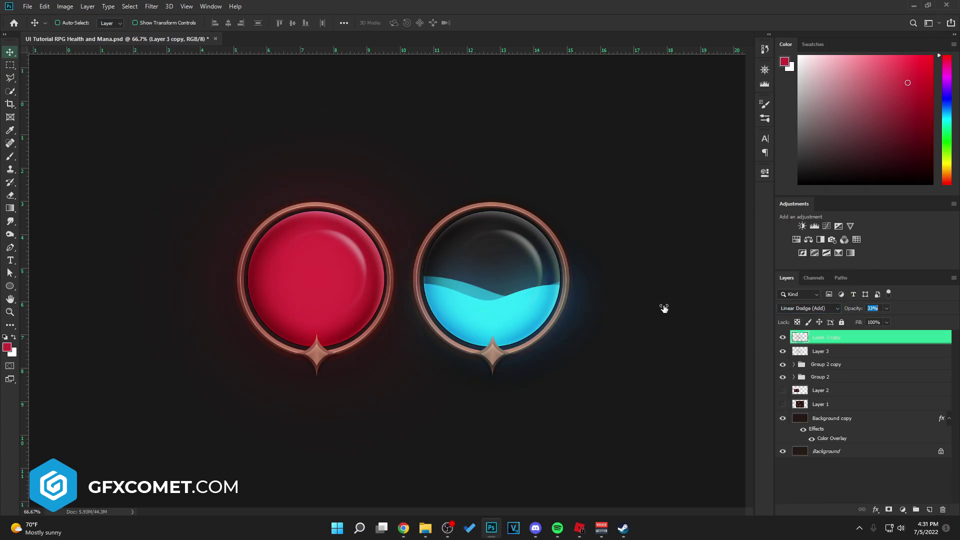
key(ctrl+minus)
- Paint a large soft white light above the orbs on a new layer
key(ctrl+shift+alt+n)
key(b)
key(d)
key(x)
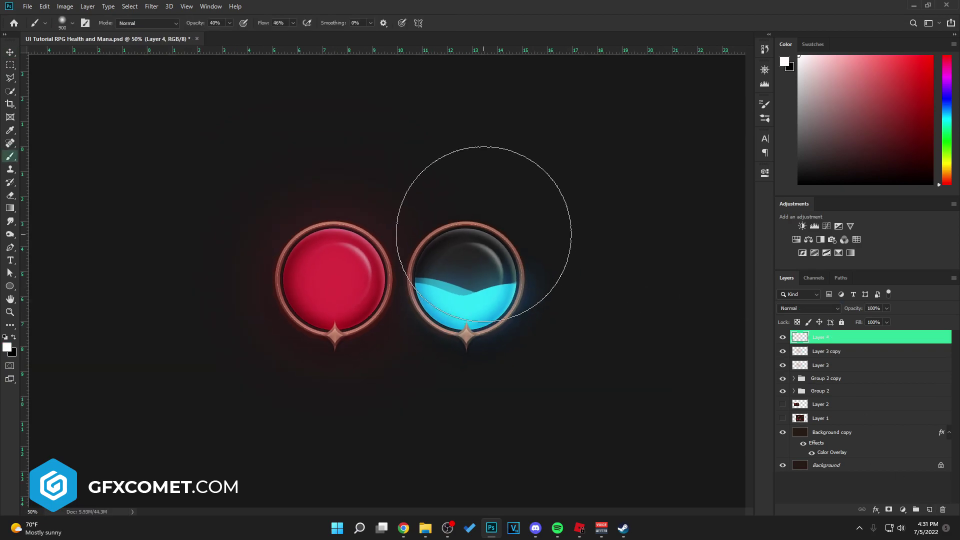
key(])
key(])
key(])
click(392, 83)
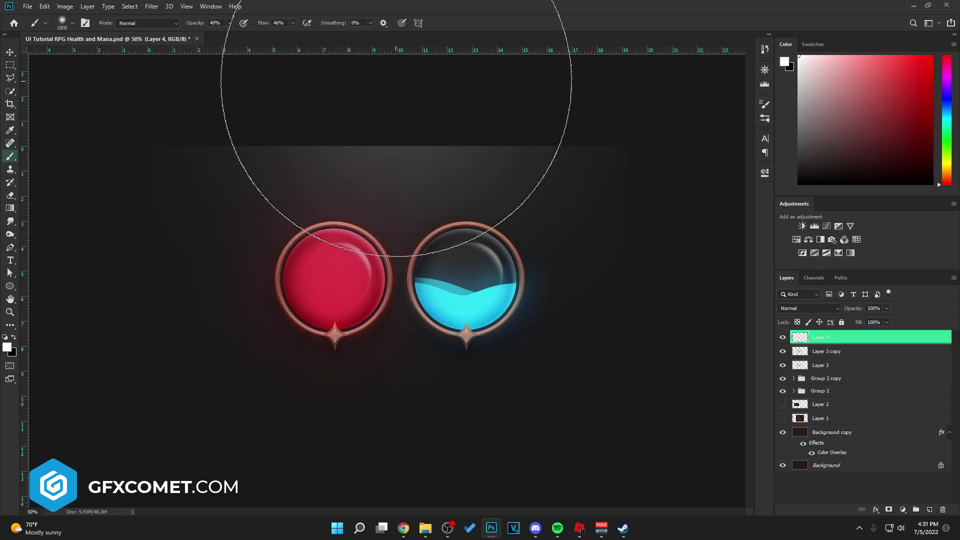
key(v)
key(x)
- Set the light layer to Overlay and duplicate it as Normal at 38% opacity
click(807, 308)
click(809, 388)
key(ctrl+j)
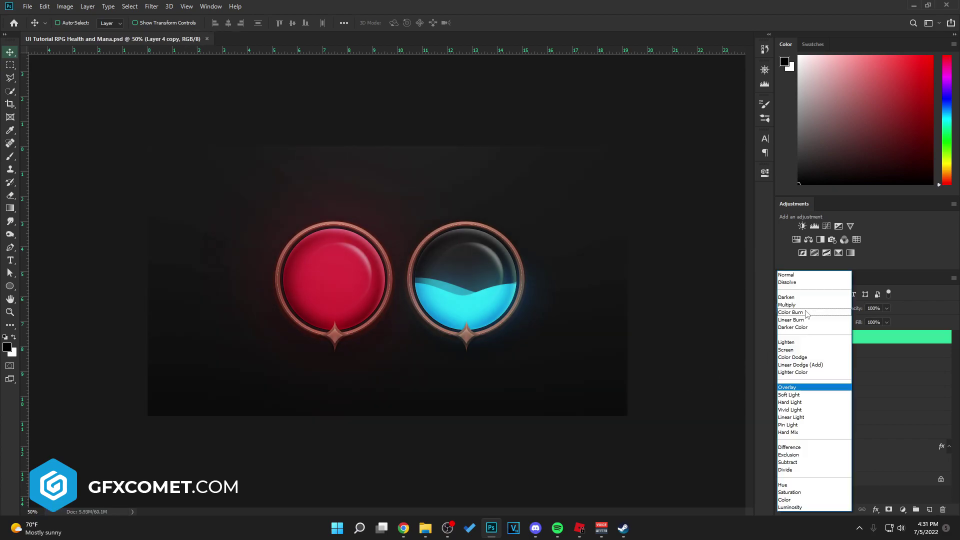
click(805, 308)
click(790, 278)
mouse_move(854, 308)
mouse_down()
mouse_move(718, 314)
mouse_move(735, 313)
mouse_up()
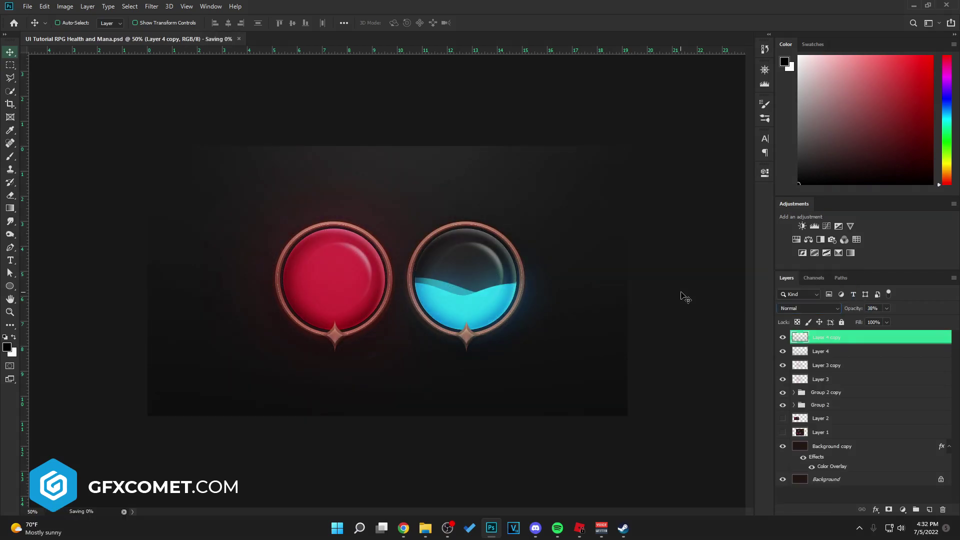